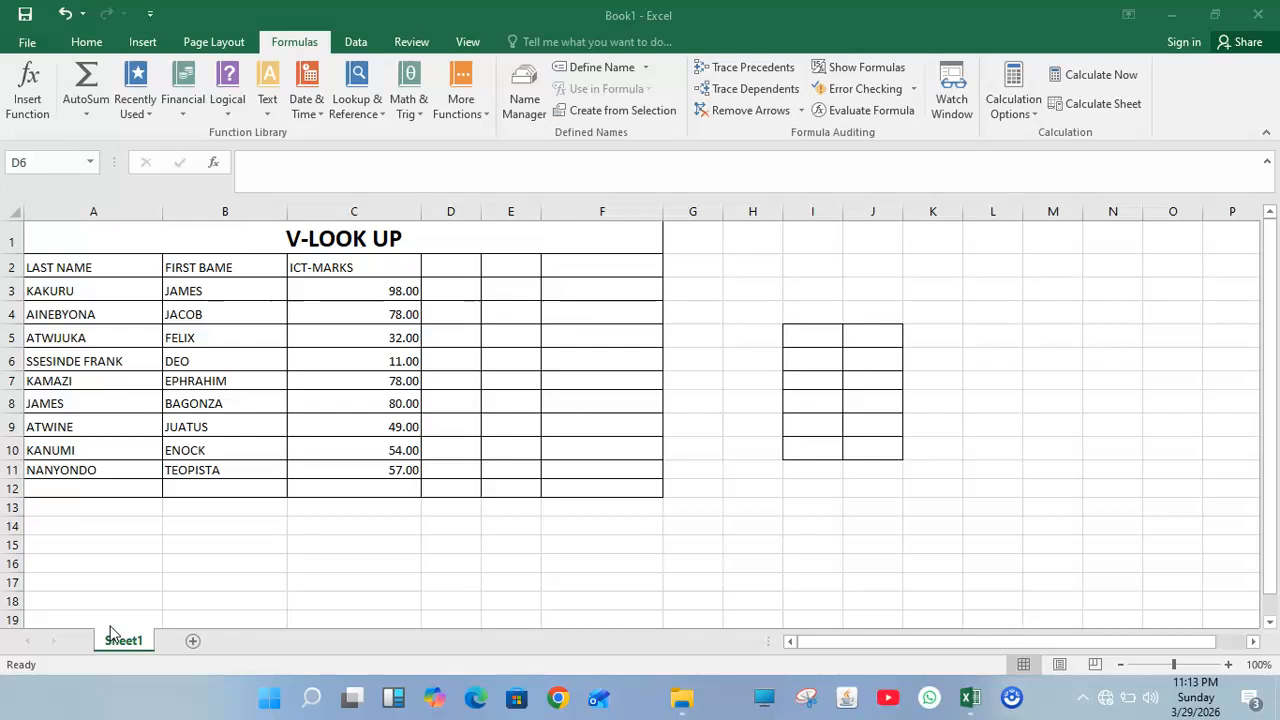
Step: Add the heading "grade" in D2 and start the grading scale with 0 in I5 and E in J5
left_click(443, 265)
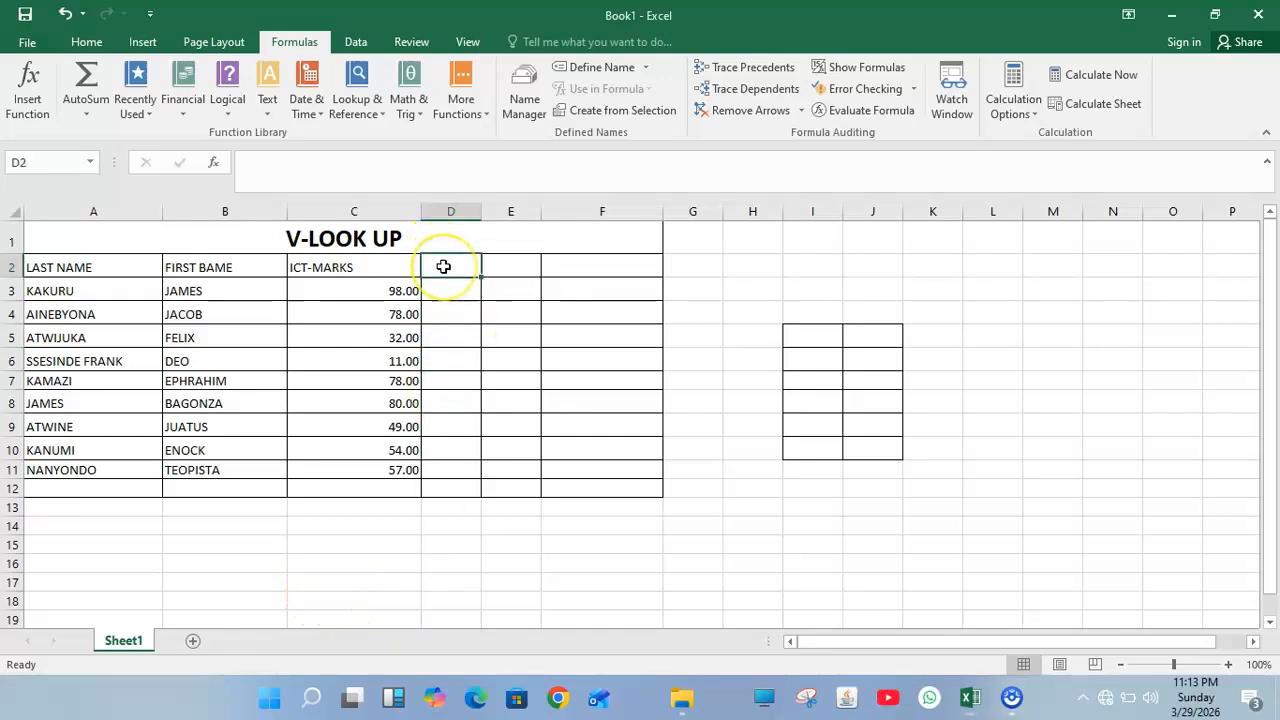
type("grade")
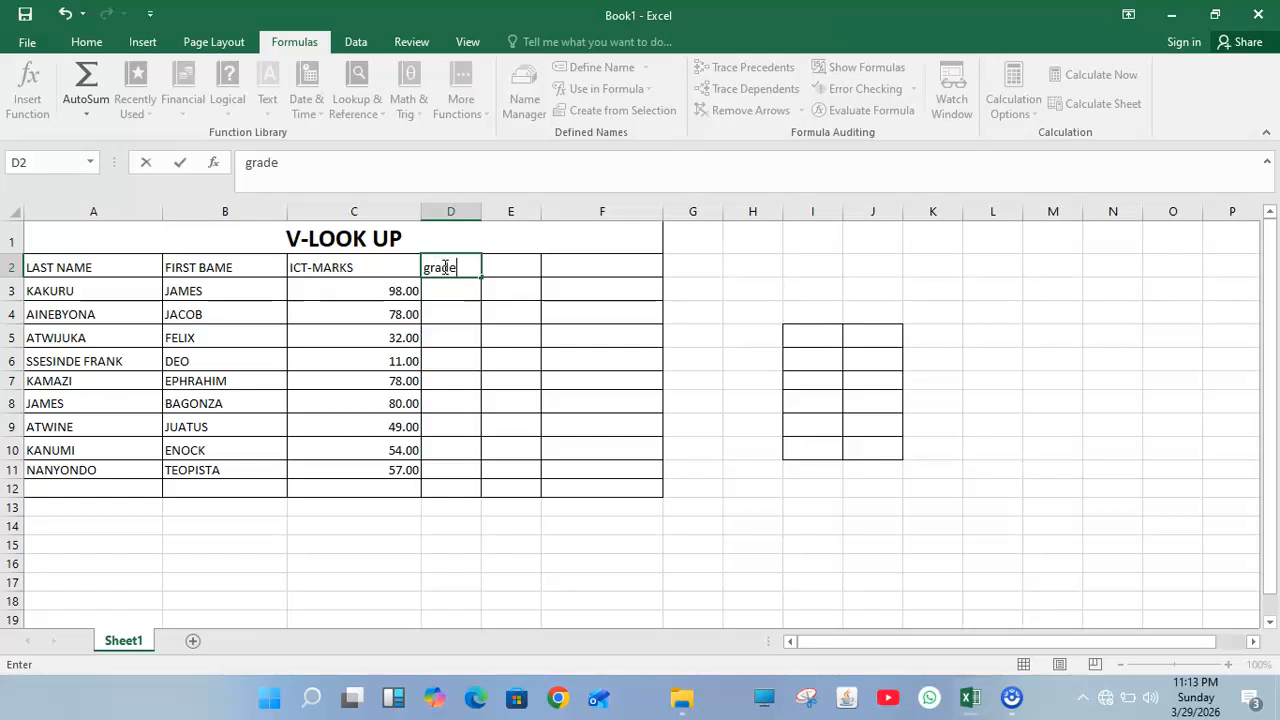
left_click(814, 341)
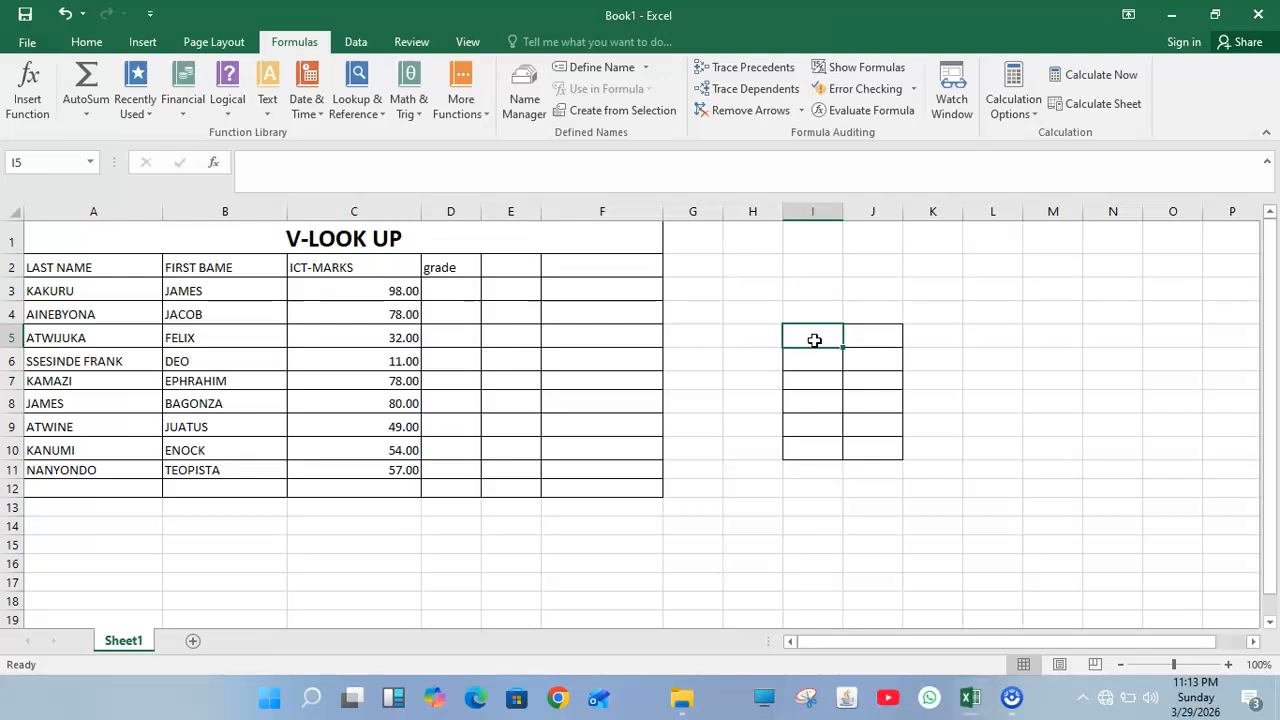
type("0")
left_click(846, 340)
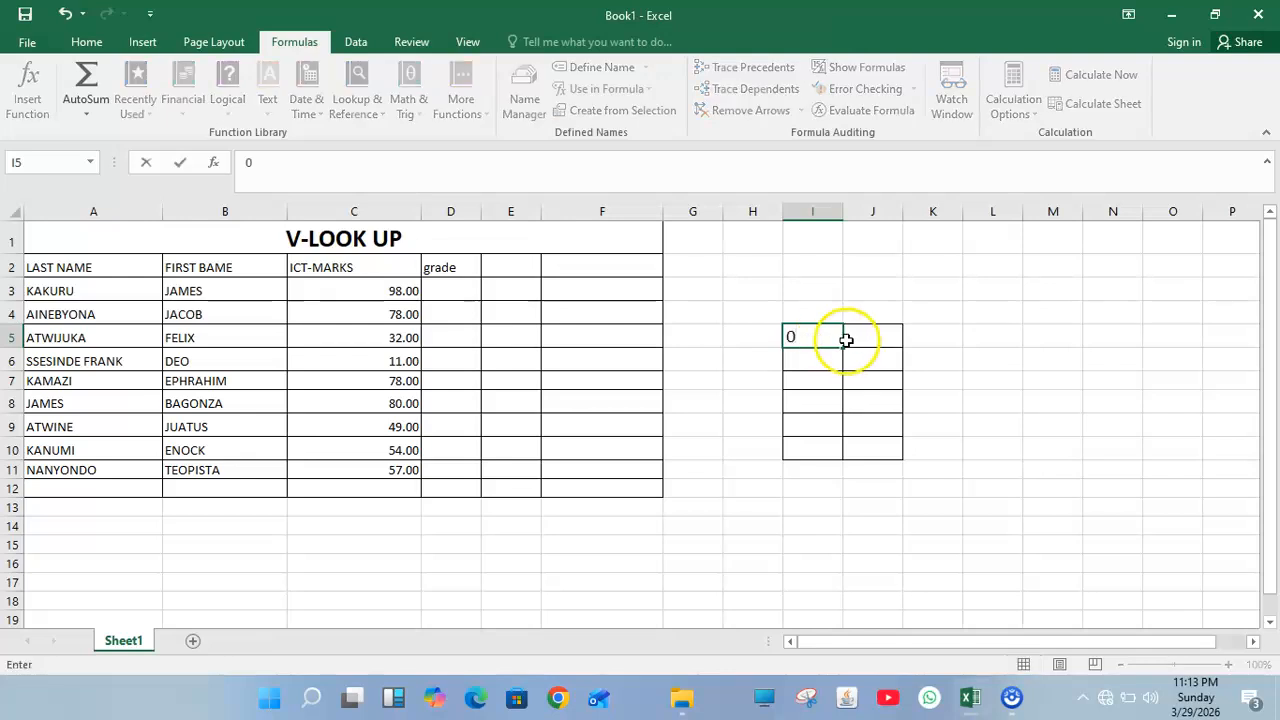
type("e")
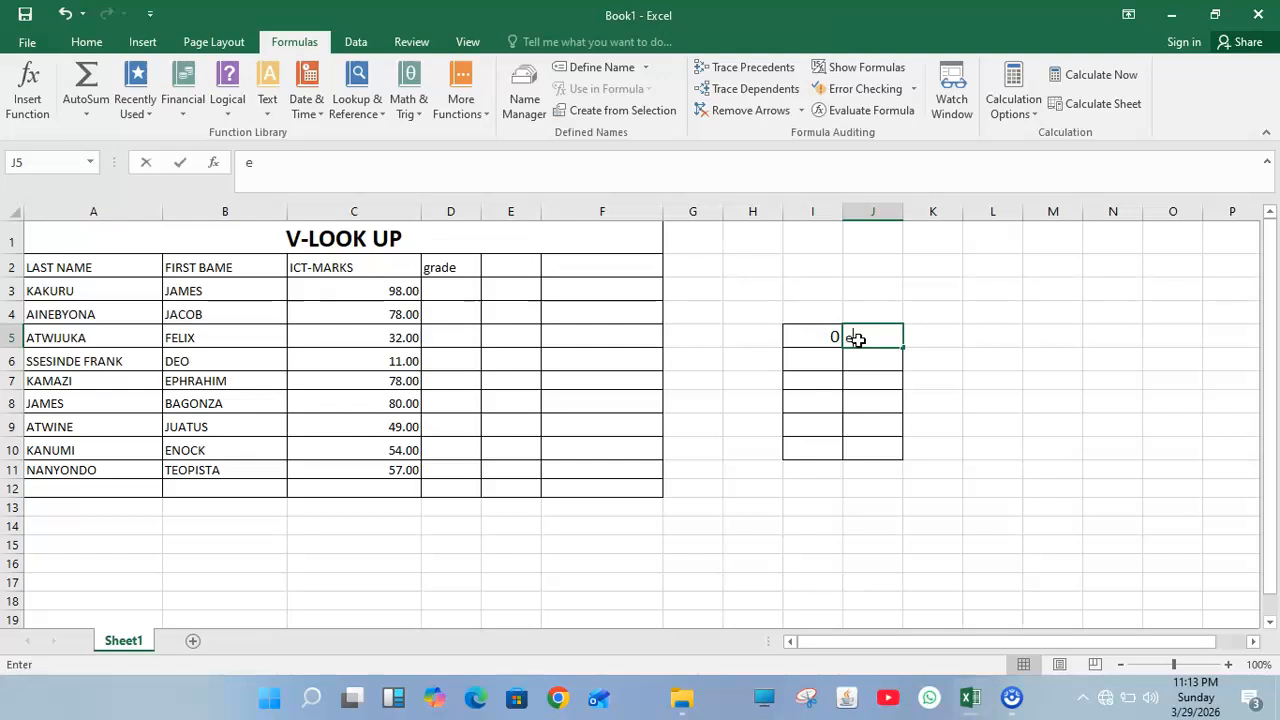
key("BackSpace")
type("E")
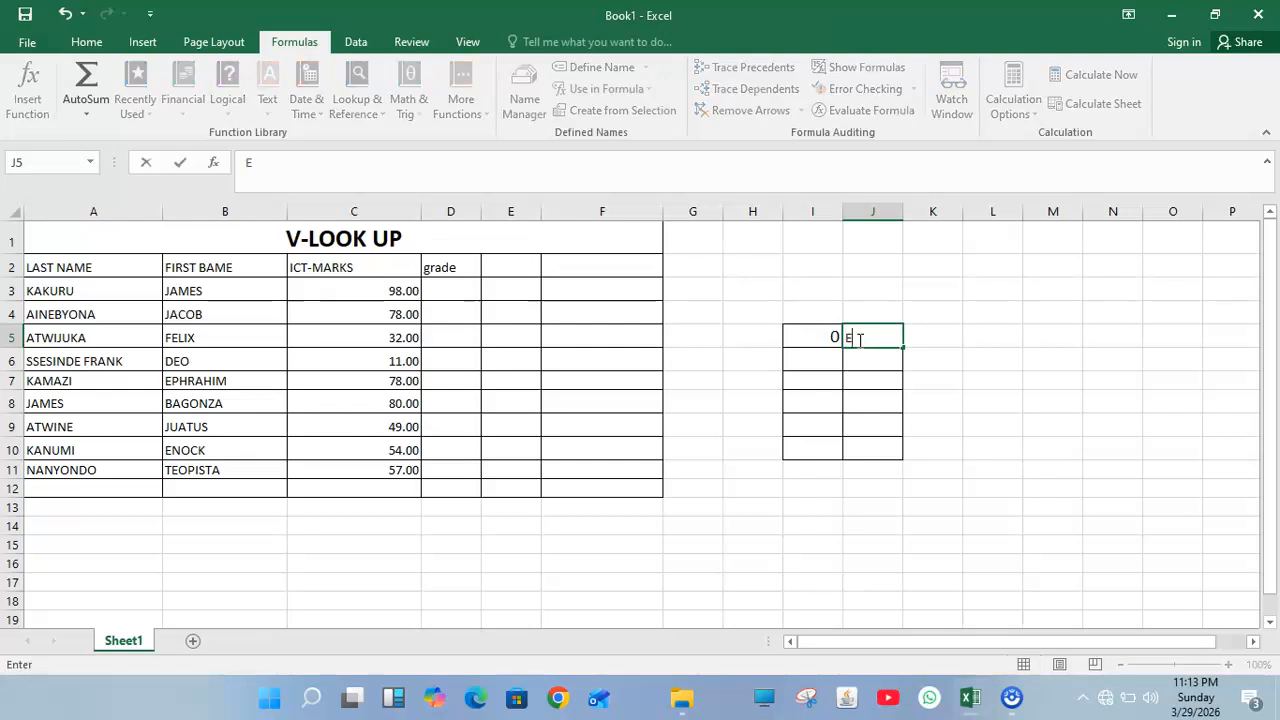
Step: Enter 50 in I6 of the grading scale, change the grade in J5 to F, and put E in J6
left_click(806, 359)
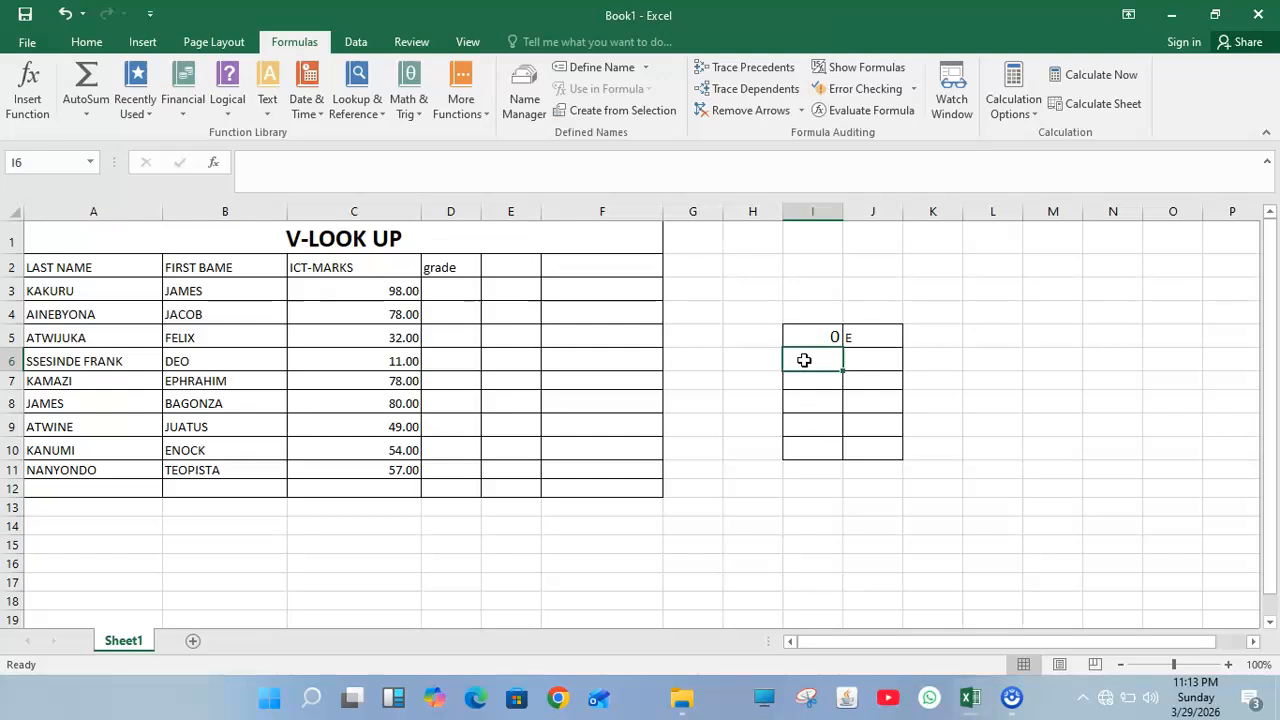
type("50")
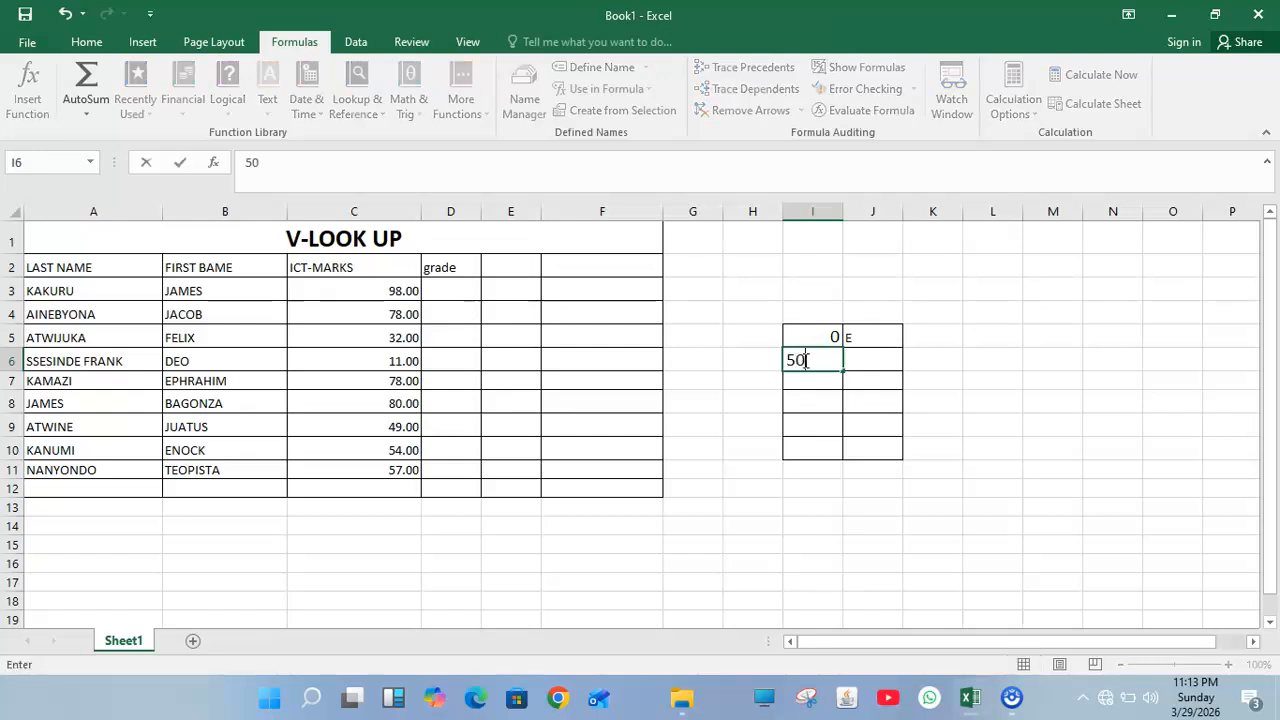
left_click(883, 367)
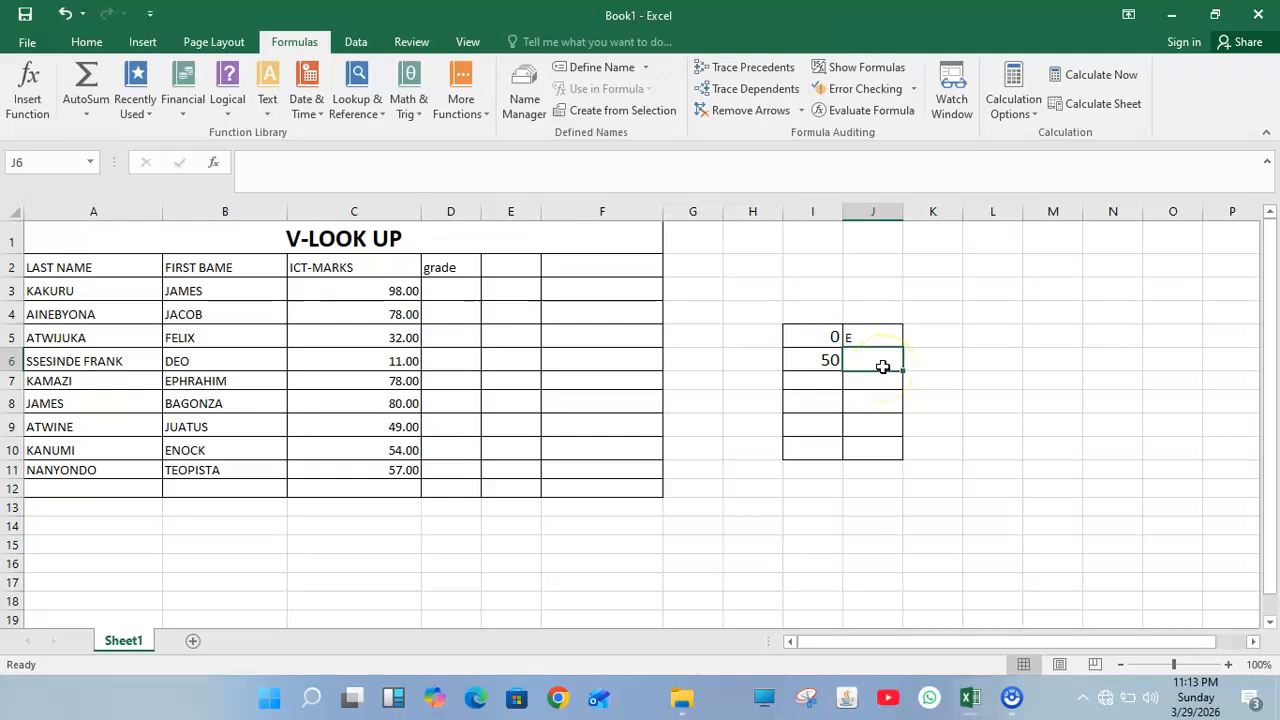
type("f")
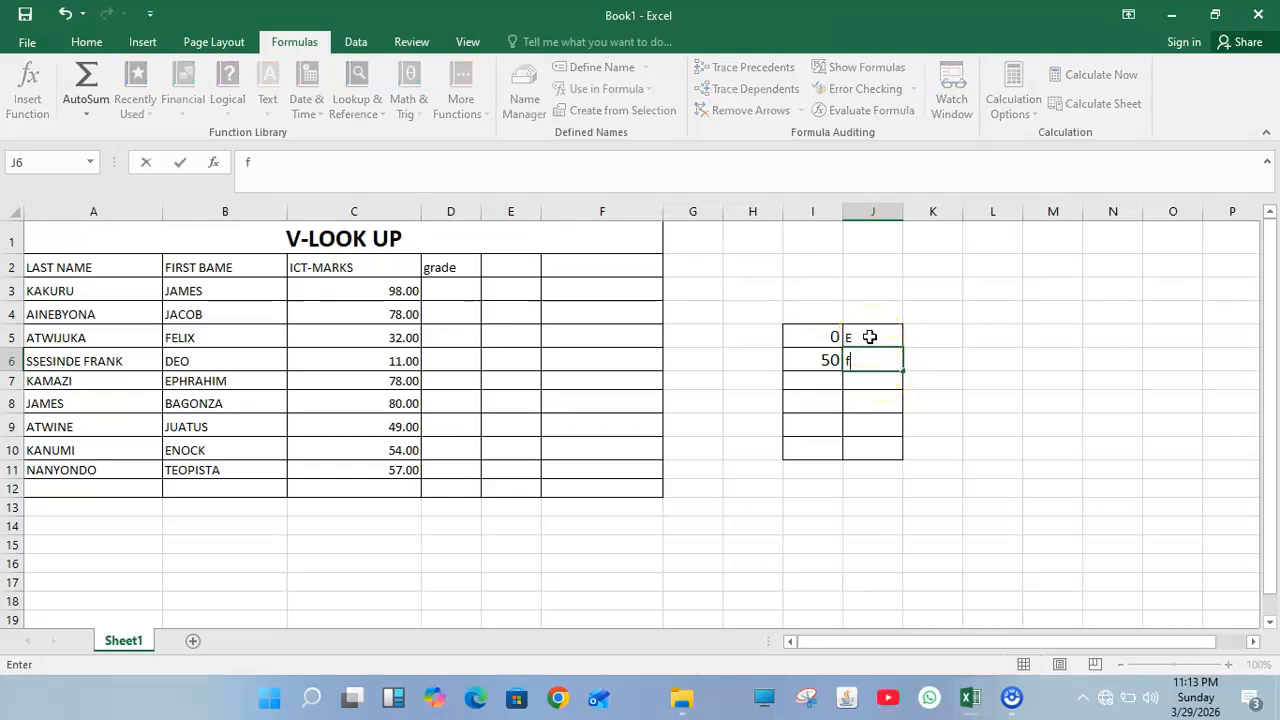
key("Escape")
left_click(870, 337)
key("BackSpace")
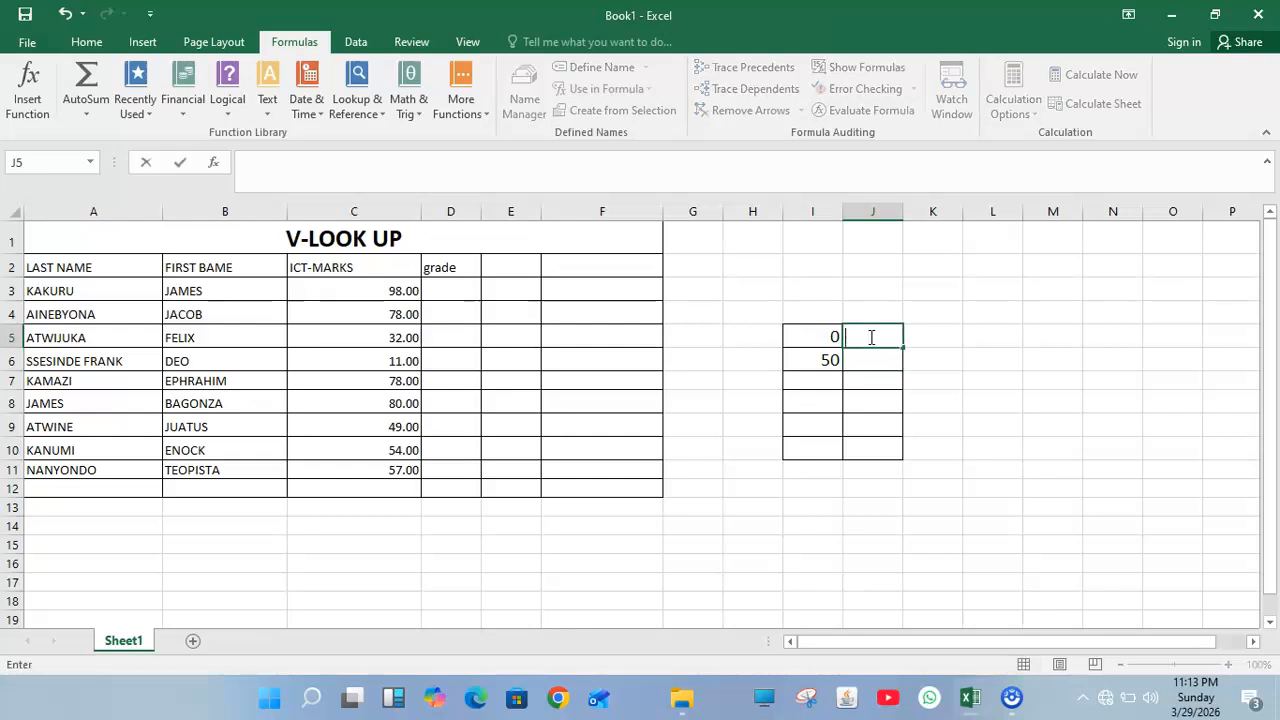
type("f")
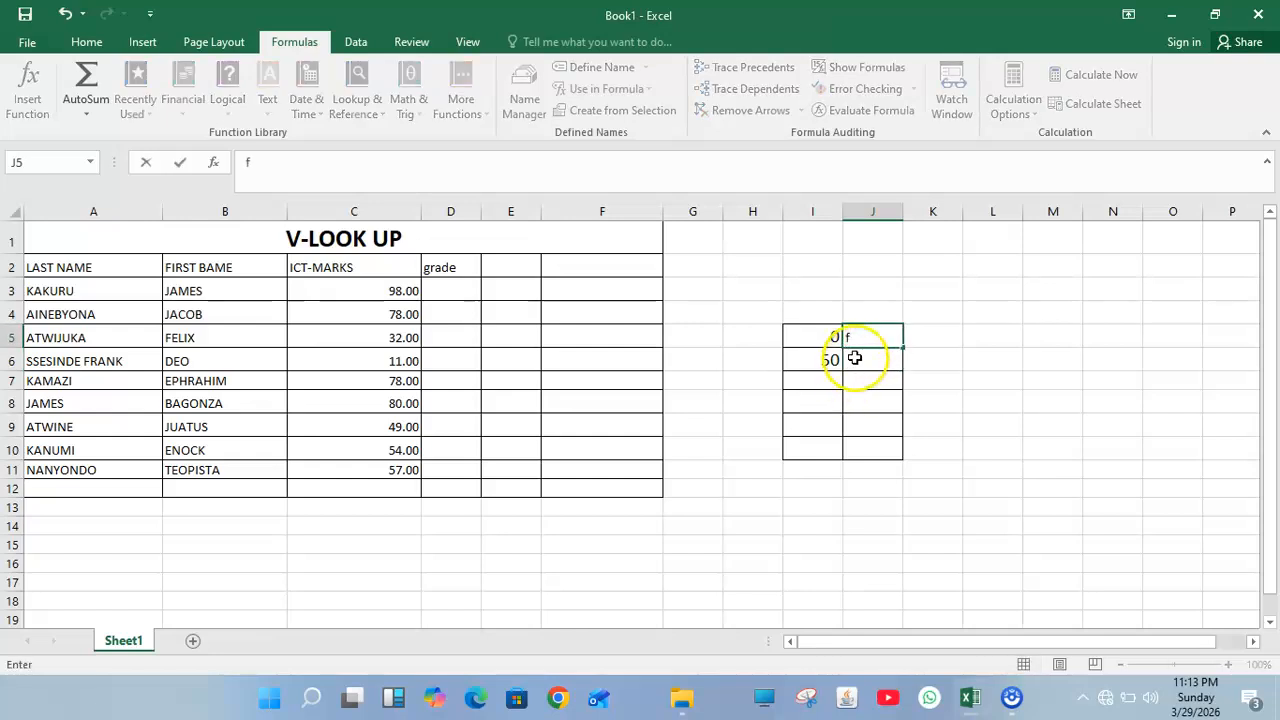
key("BackSpace")
type("F")
key("Return")
type("E")
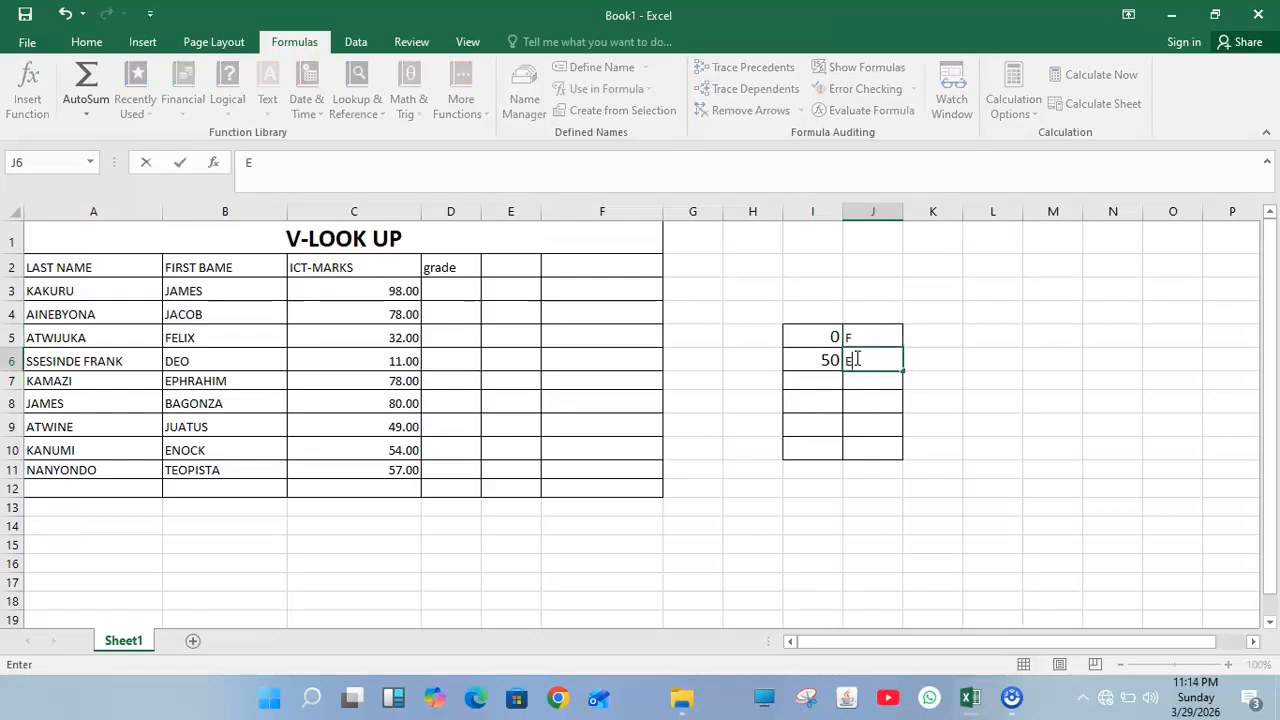
Step: Continue the grading scale with 60 and D in I7:J7, and 65 and C in I8:J8
left_click(826, 378)
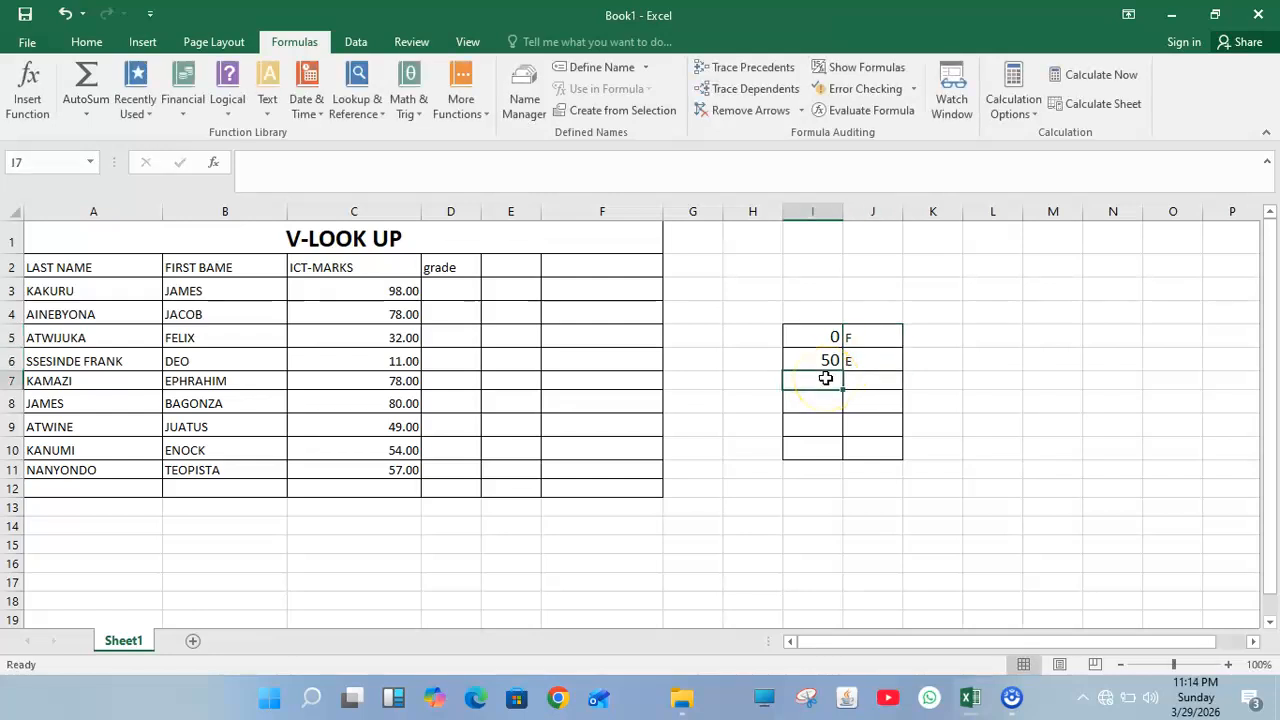
type("60")
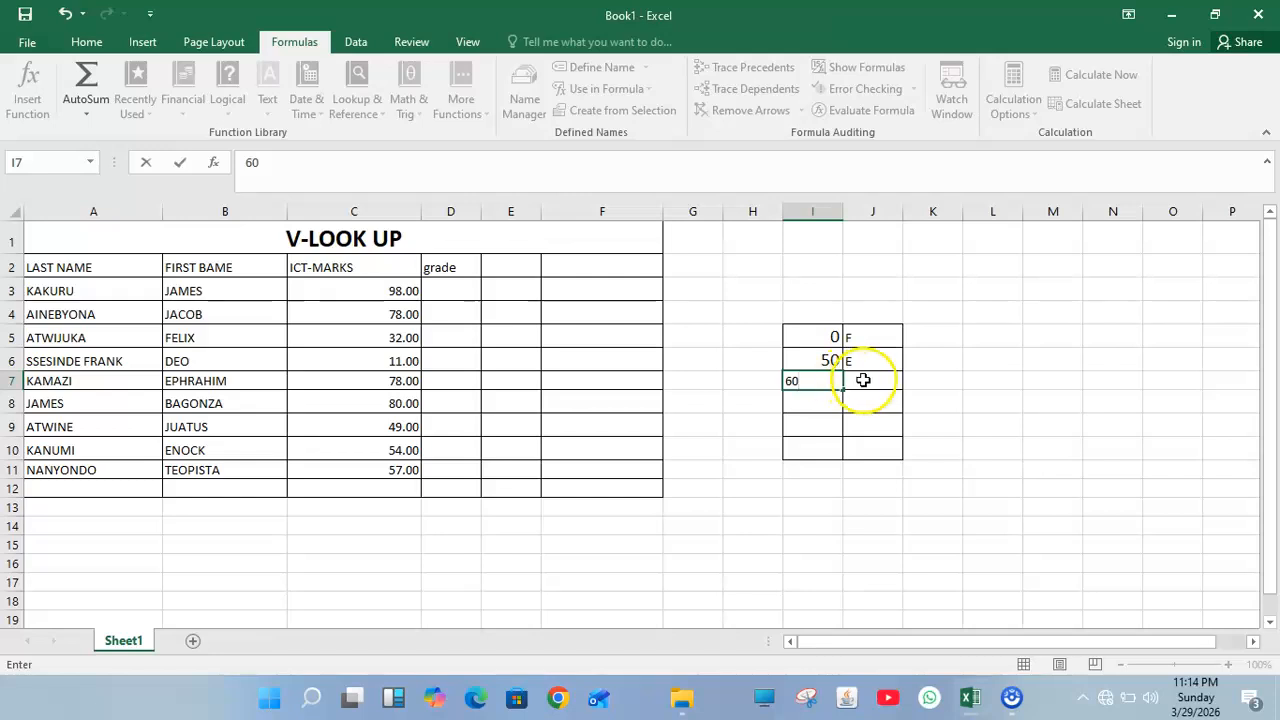
left_click(863, 380)
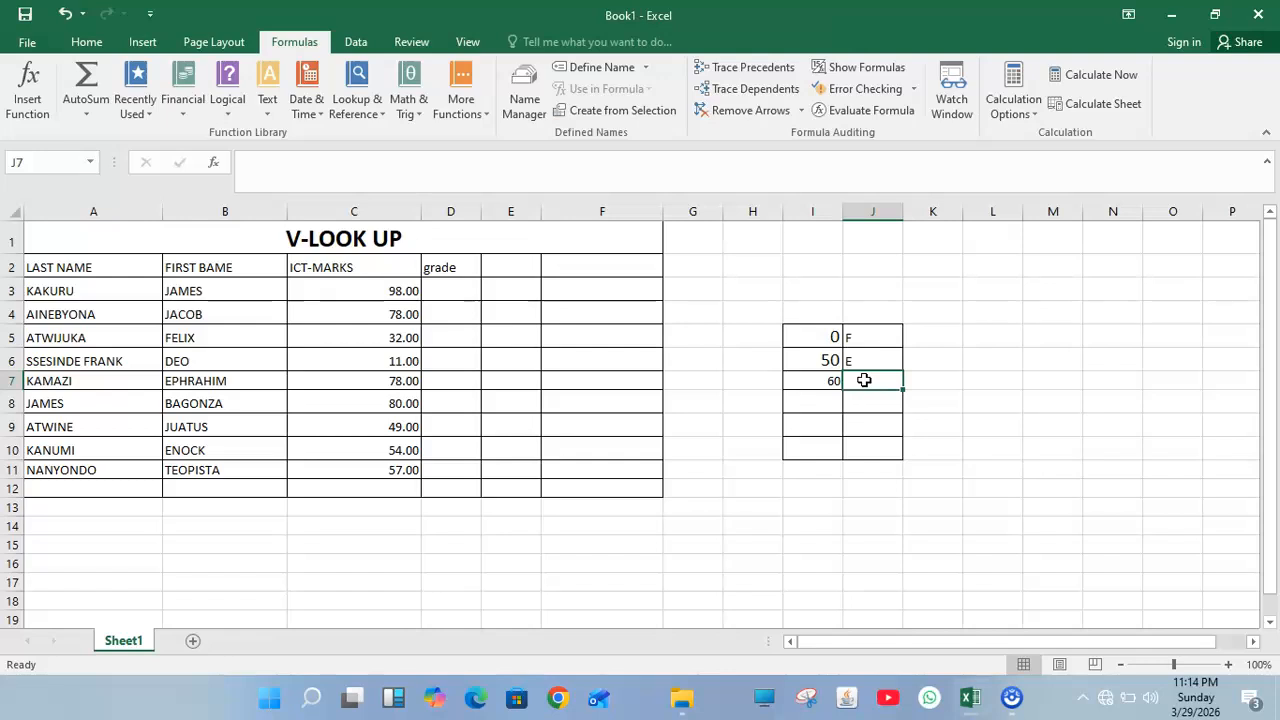
type("D")
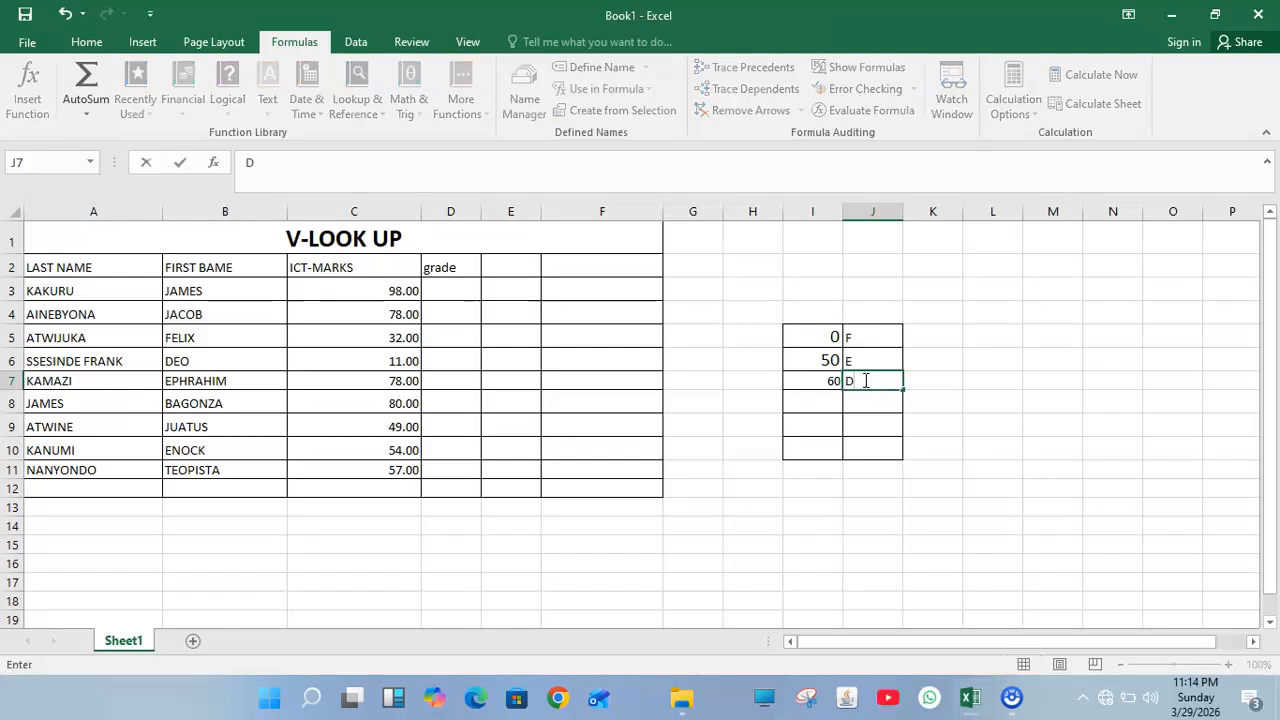
left_click(829, 399)
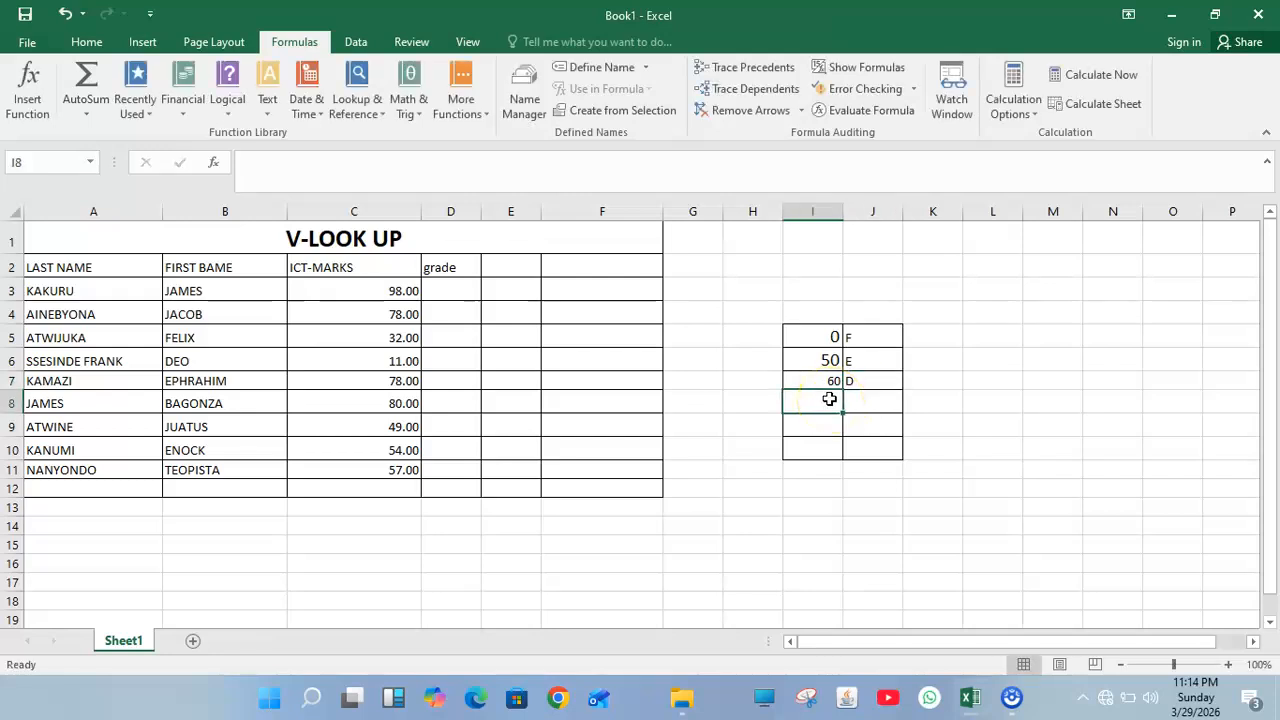
type("65")
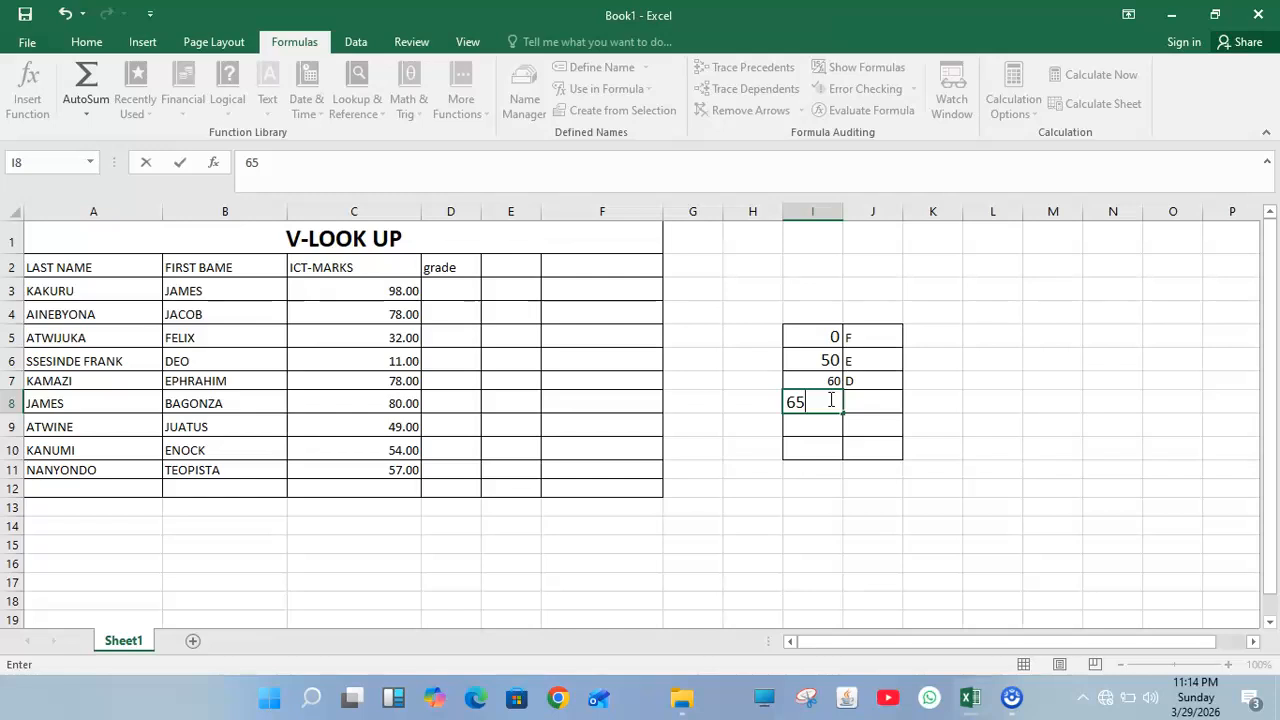
left_click(874, 406)
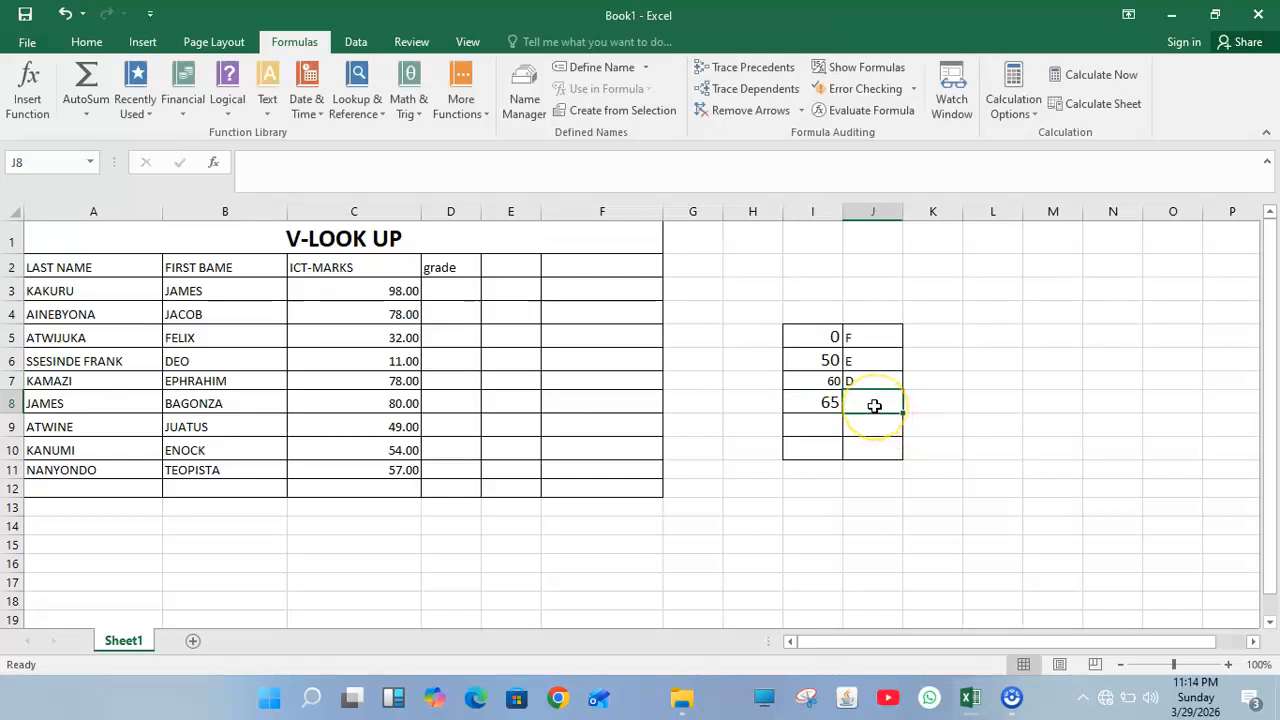
type("C")
Step: Complete the grading scale with 70 and B in I9:J9, and 80 and A in I10:J10
left_click(834, 420)
type("70")
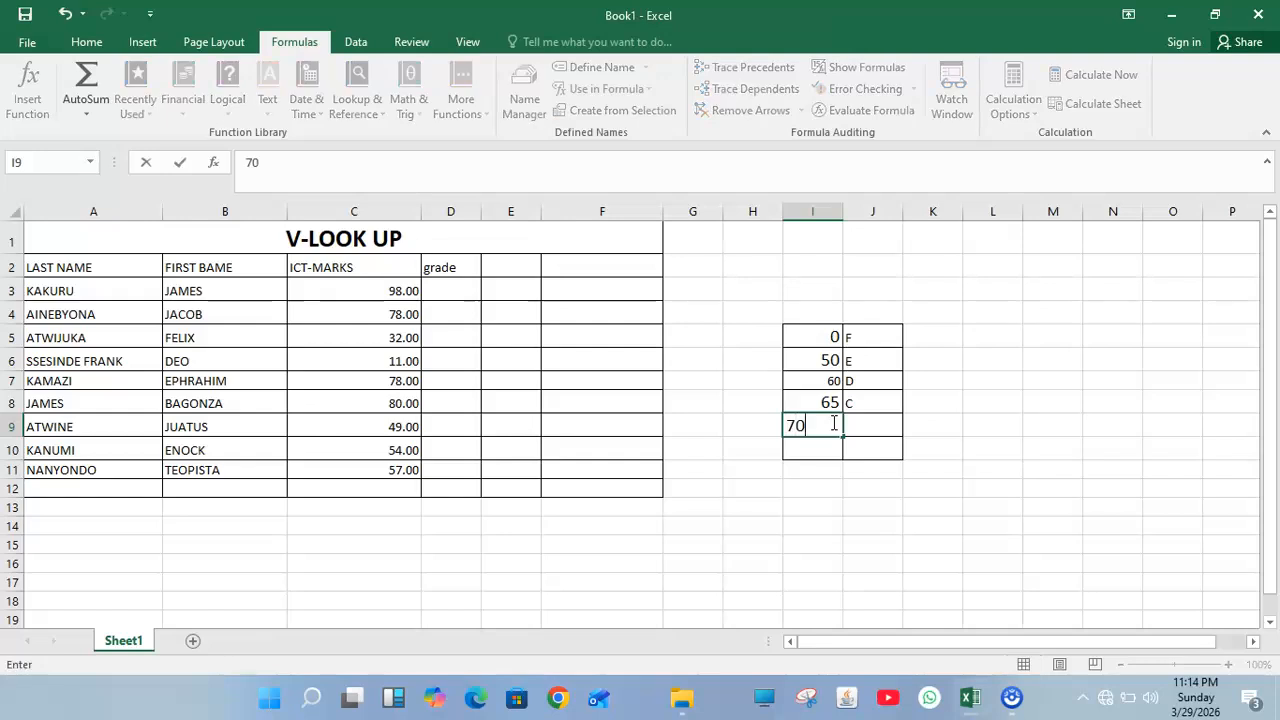
left_click(869, 428)
type("B")
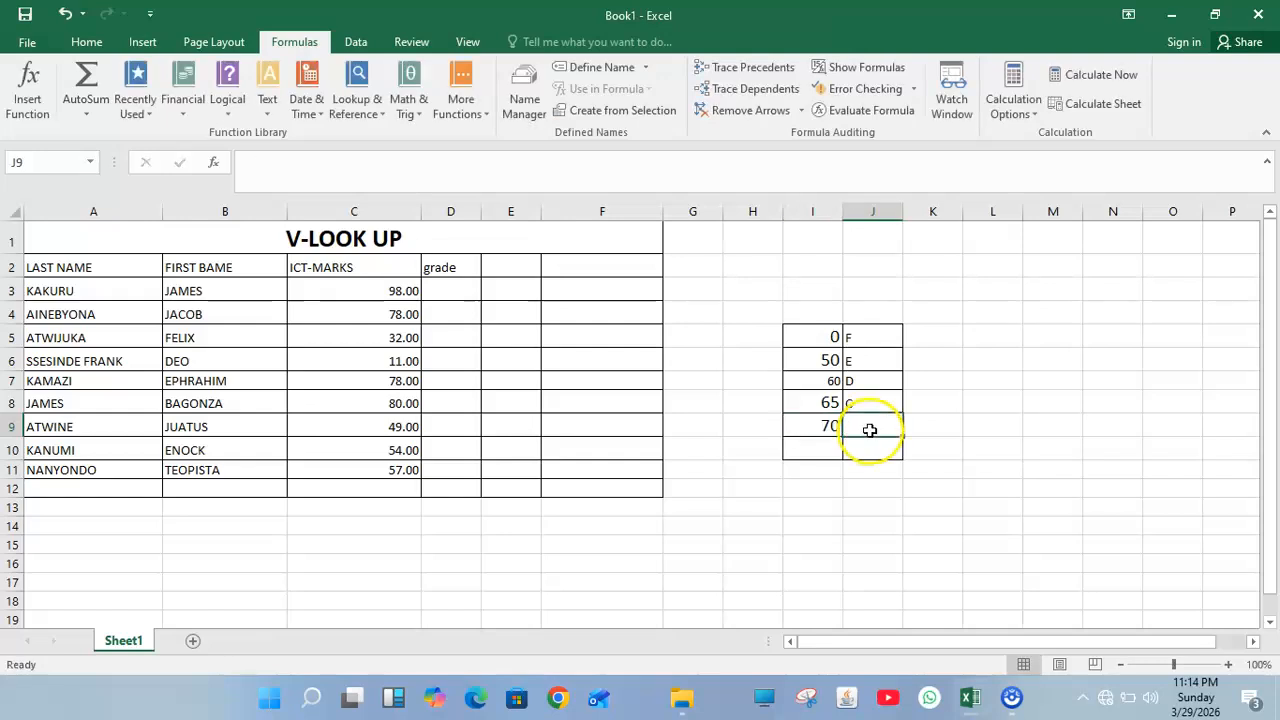
left_click(825, 451)
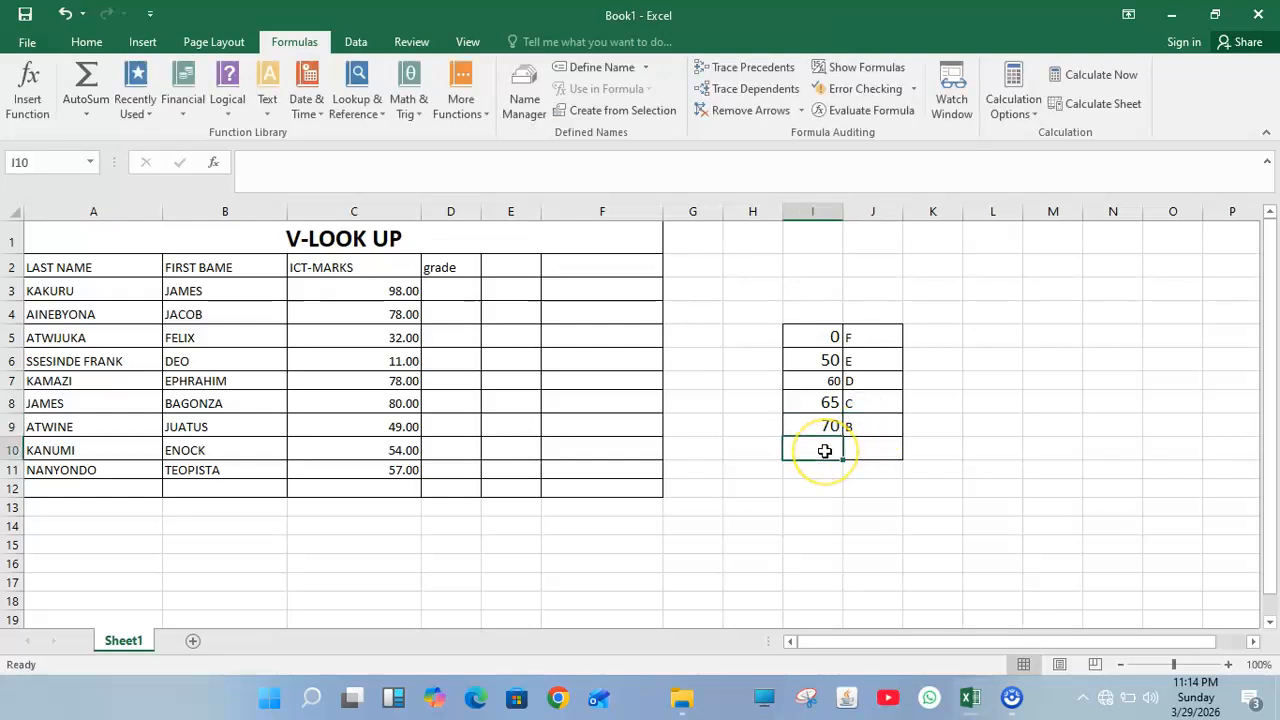
type("80")
left_click(867, 453)
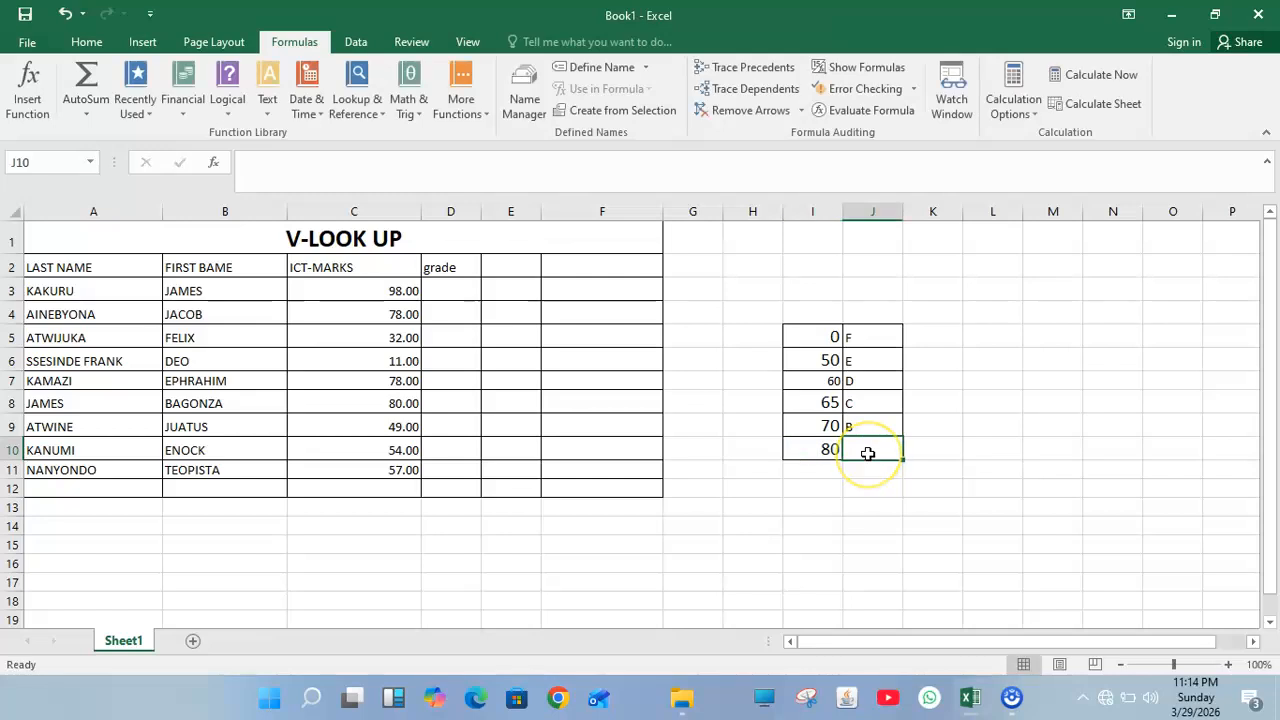
type("A")
left_click(826, 513)
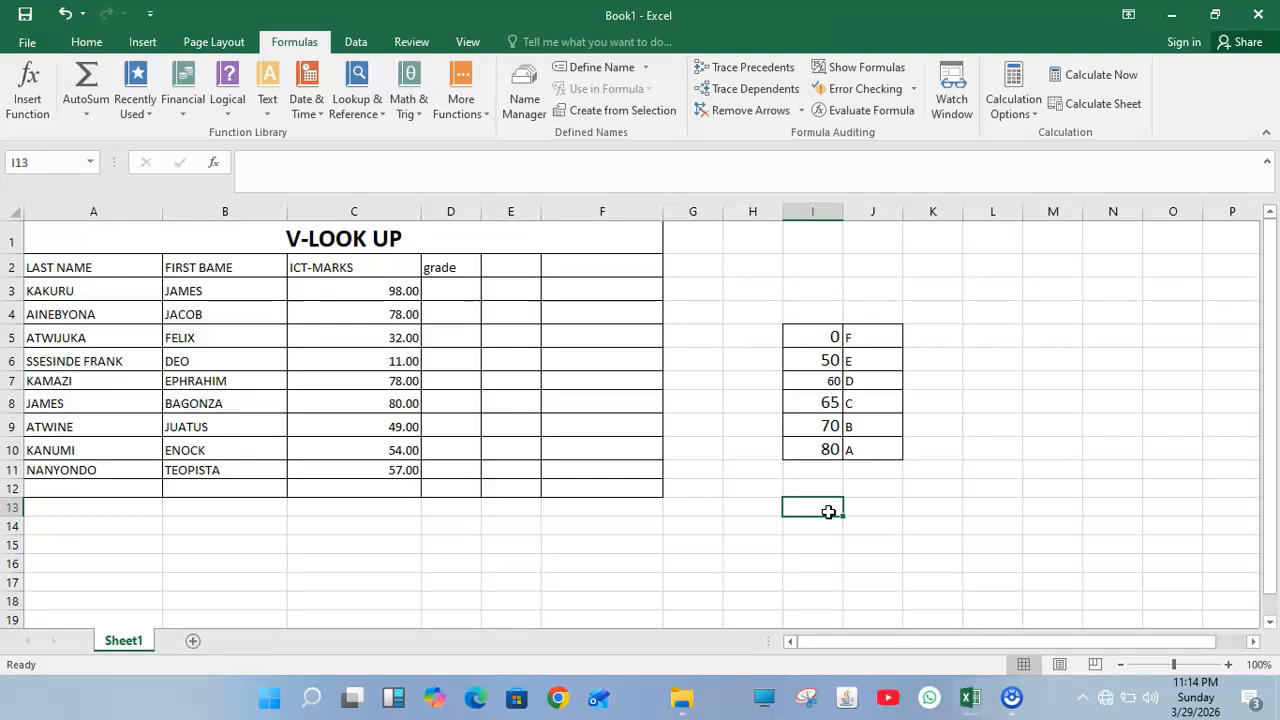
Step: Begin a VLOOKUP formula in D3 with the ICT mark in C3 as the lookup value
left_click(458, 295)
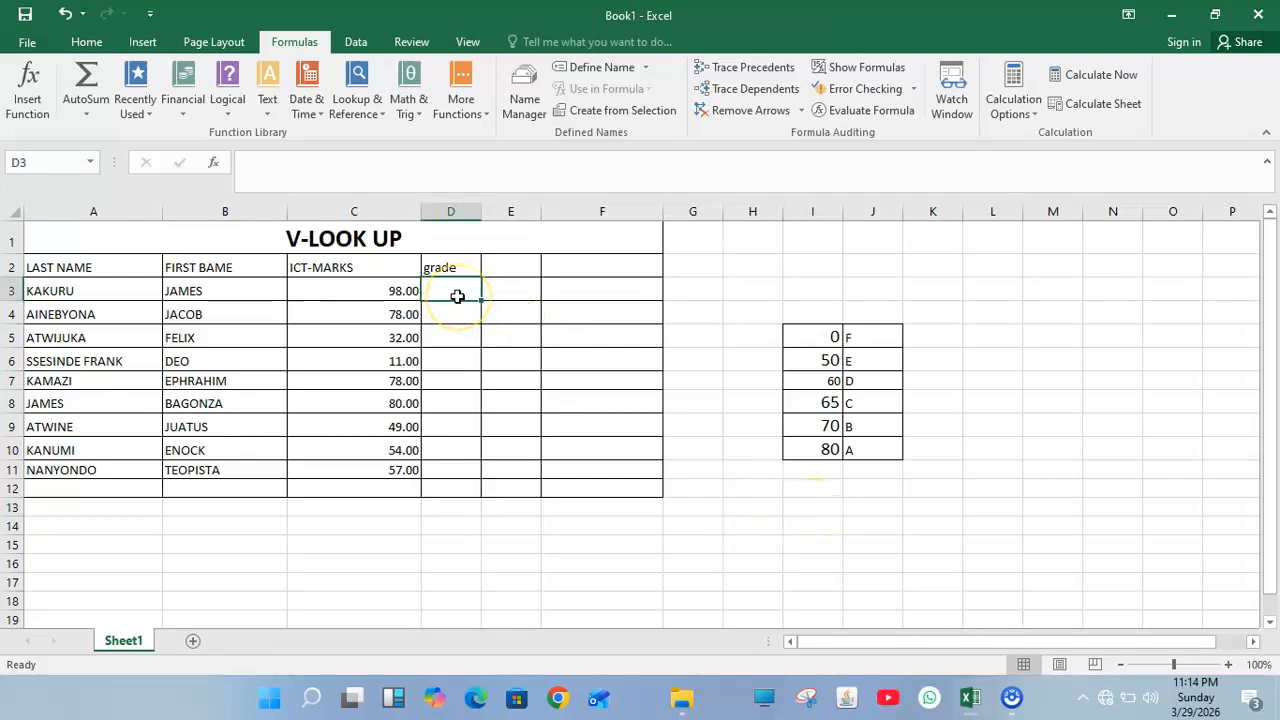
type("=")
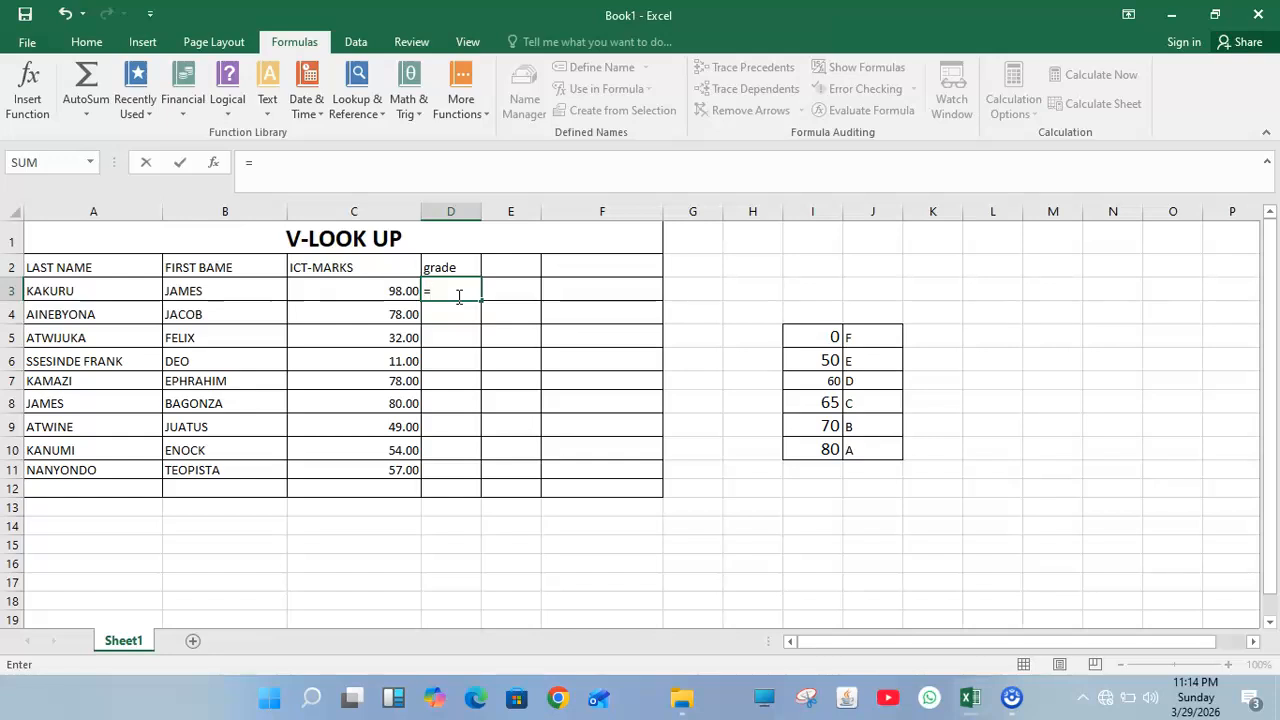
type("V")
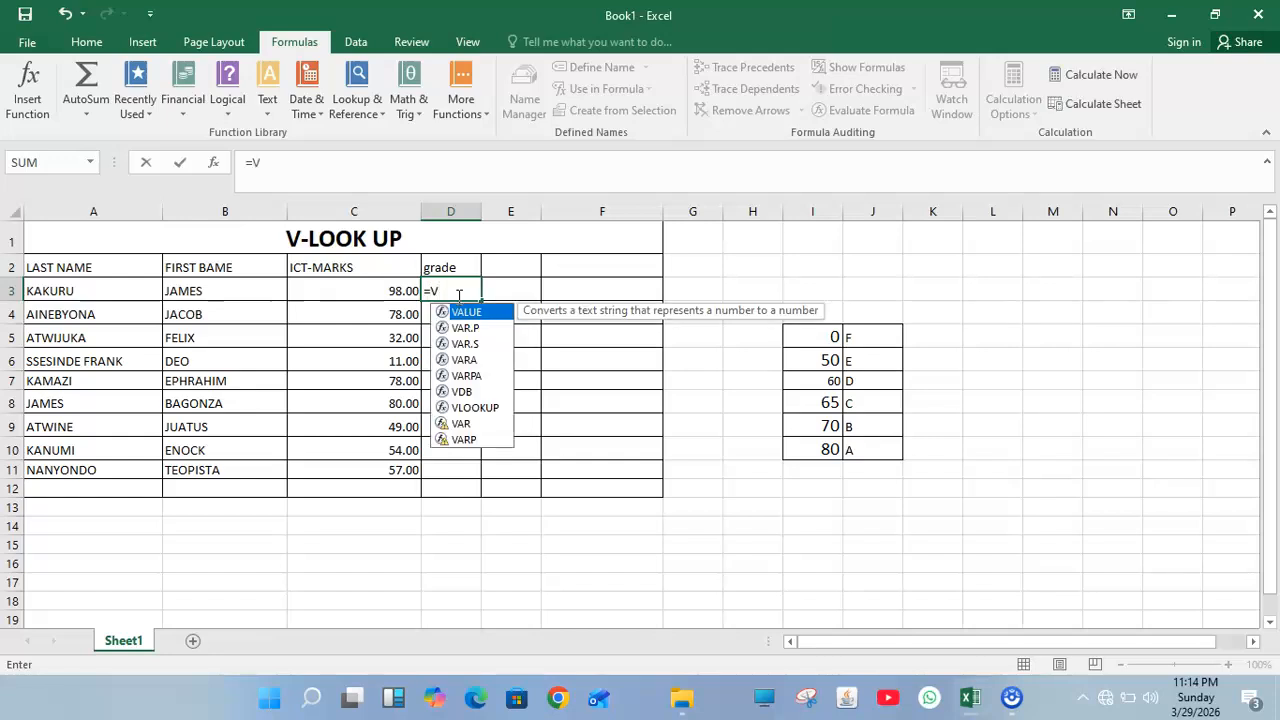
double_click(497, 405)
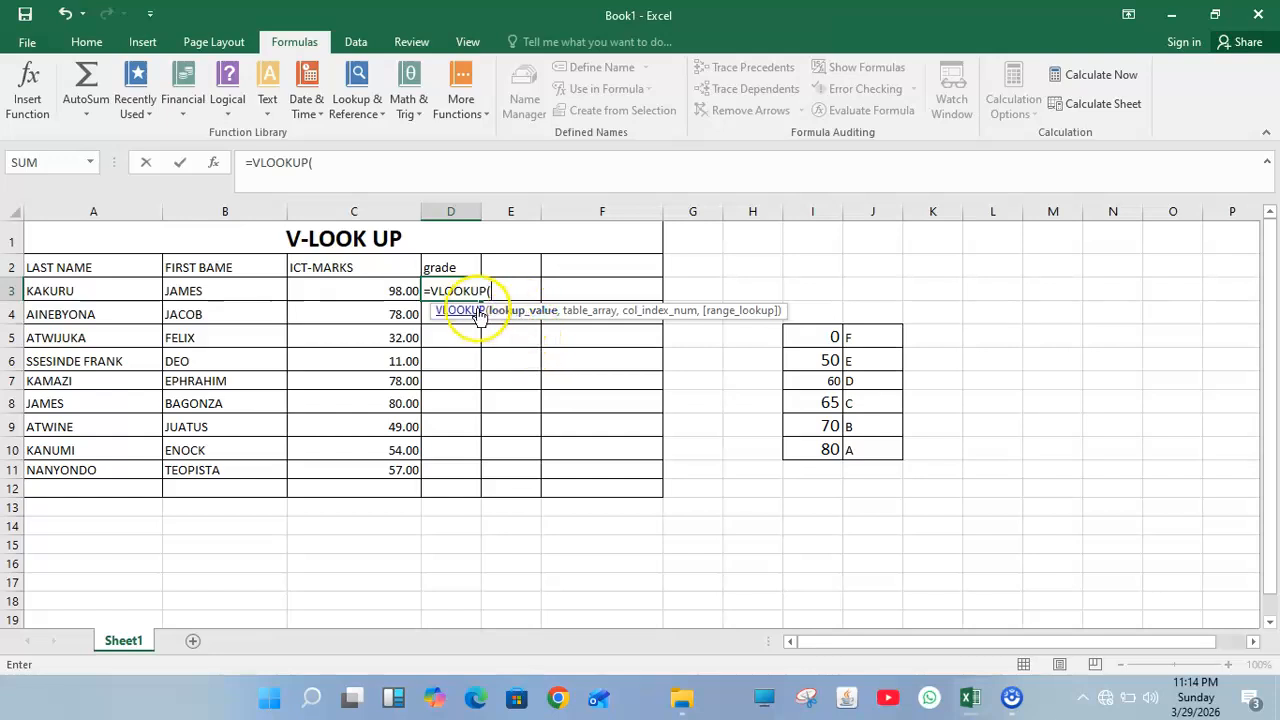
left_click(356, 290)
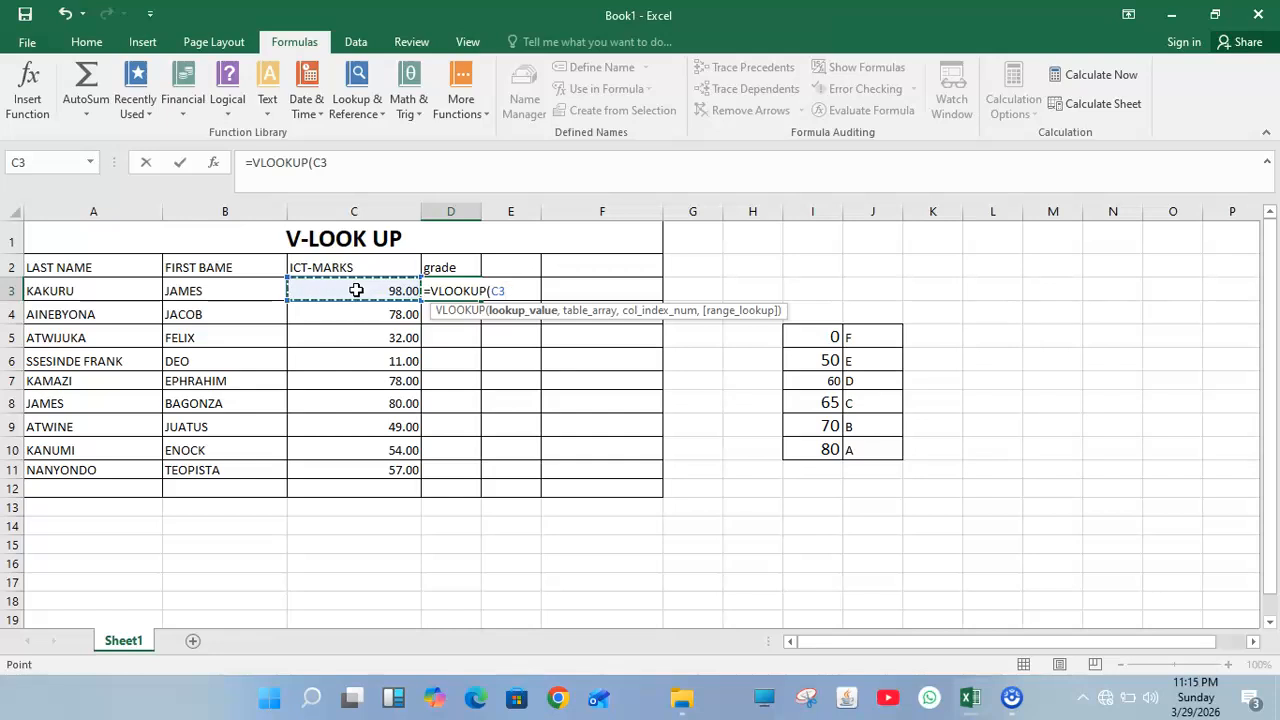
type(",")
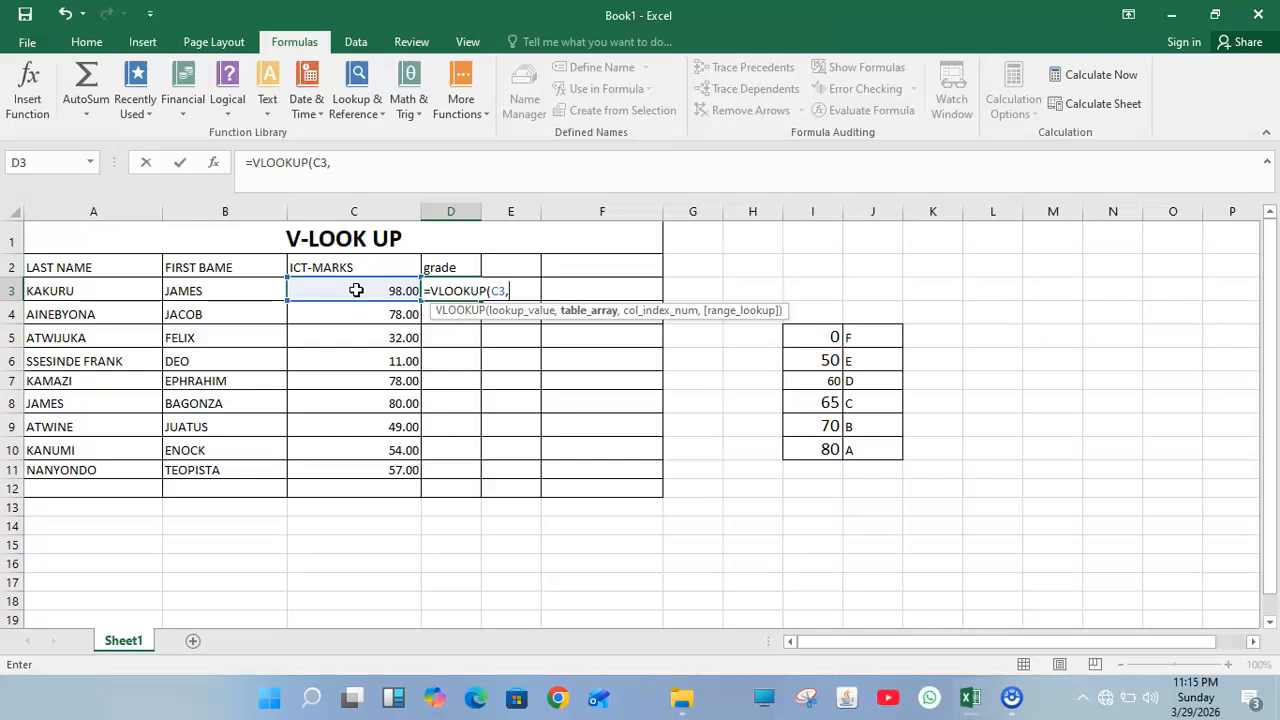
Step: Add the absolute range $I$5:$J$10 as the table array of the VLOOKUP formula in D3
type("$I$5")
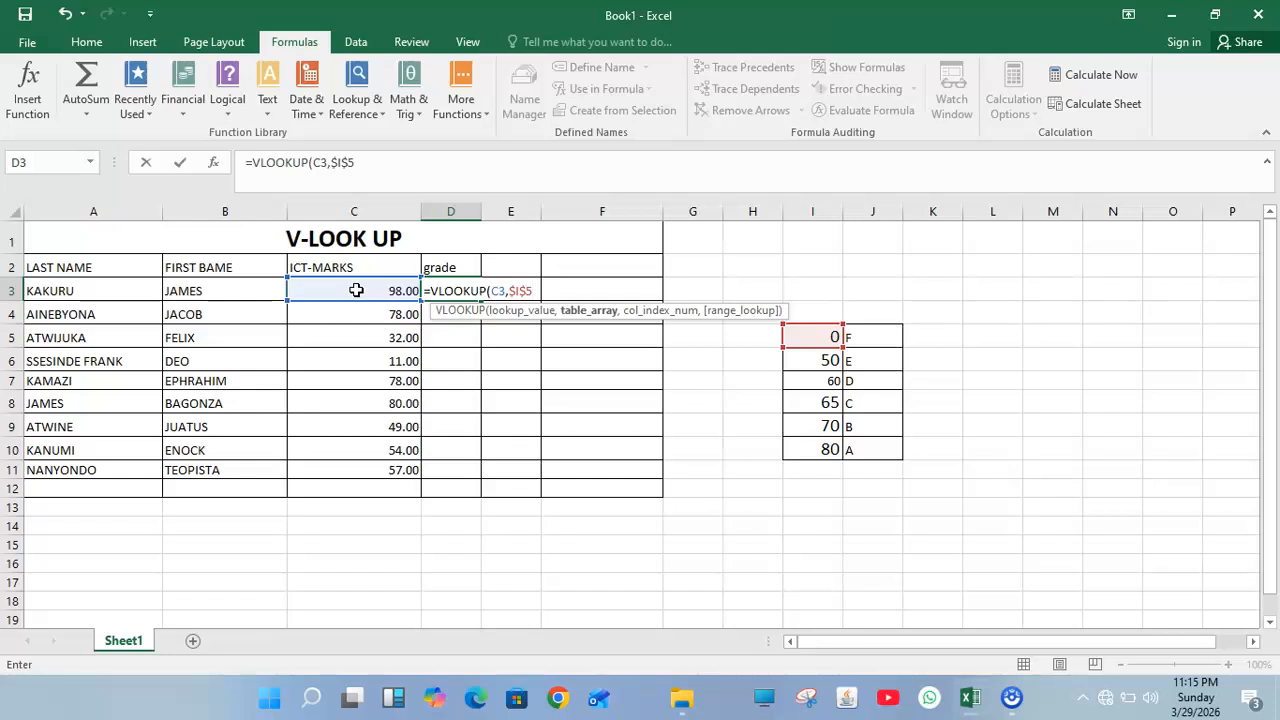
type(":")
key("BackSpace")
type("$J$")
type("10")
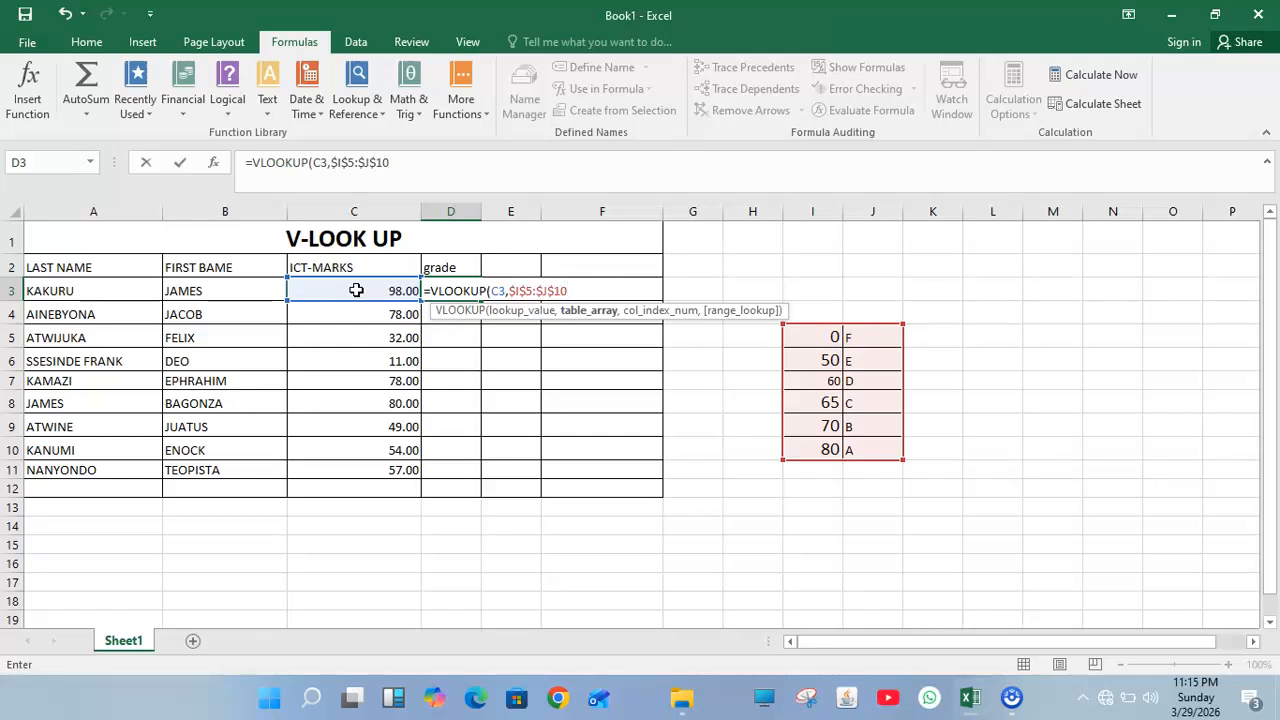
type(",")
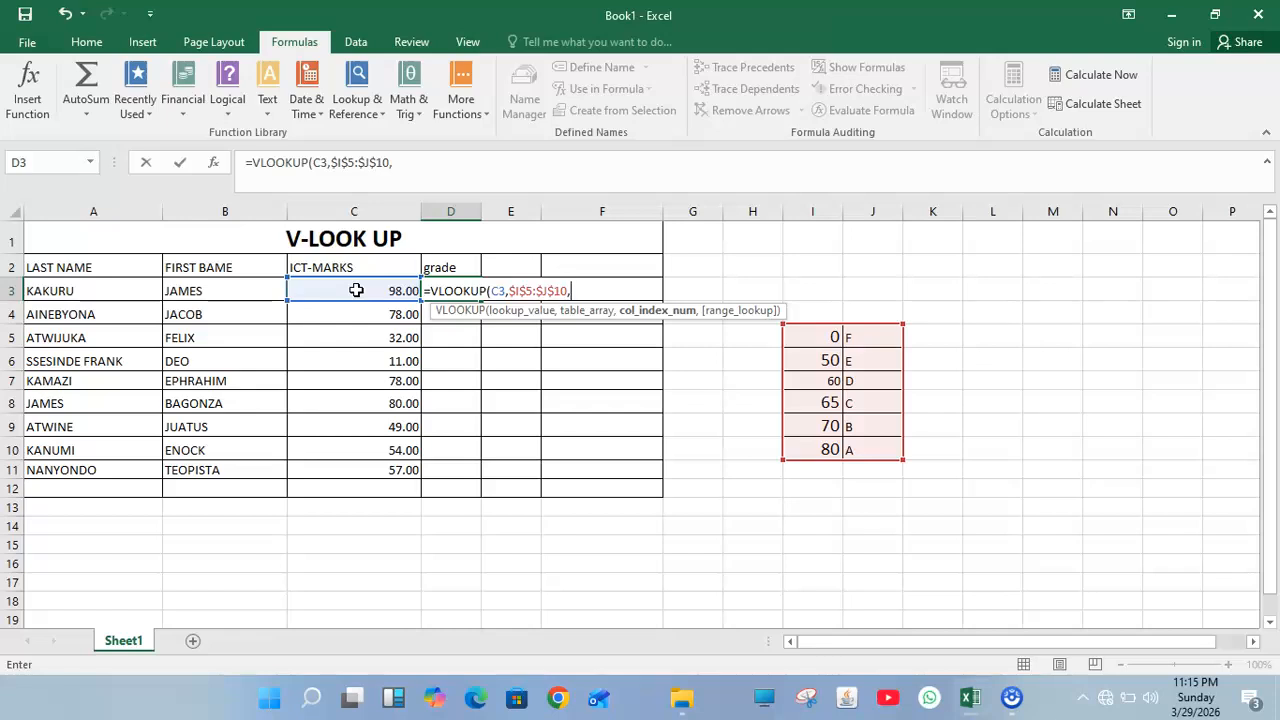
Step: Finish the D3 formula with column index 2 and approximate match TRUE, and fill it down to D11
type("2,")
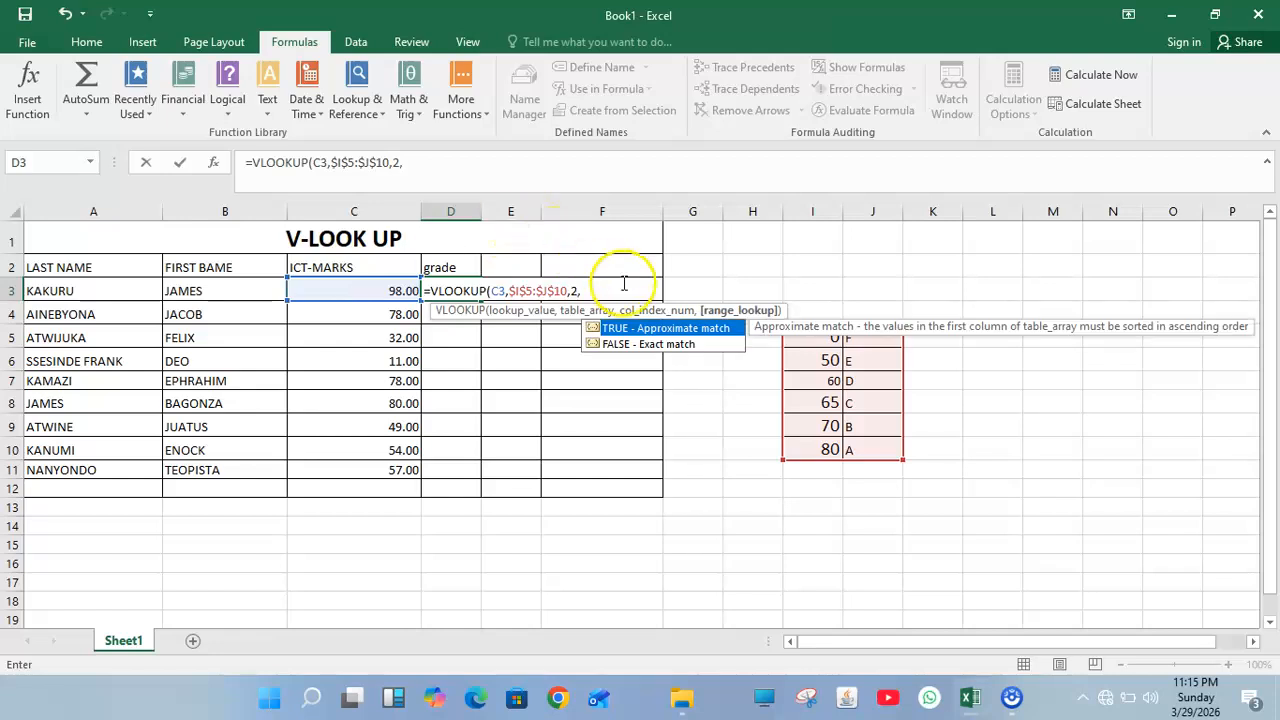
double_click(665, 329)
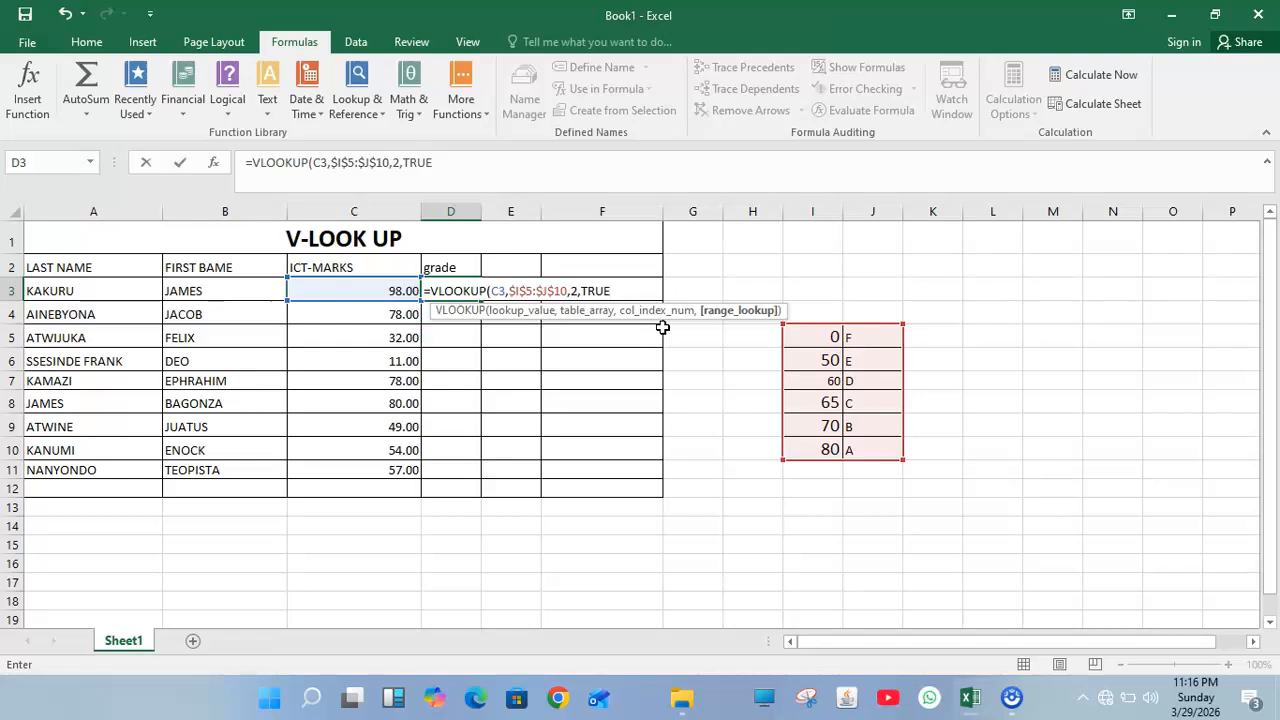
type(")")
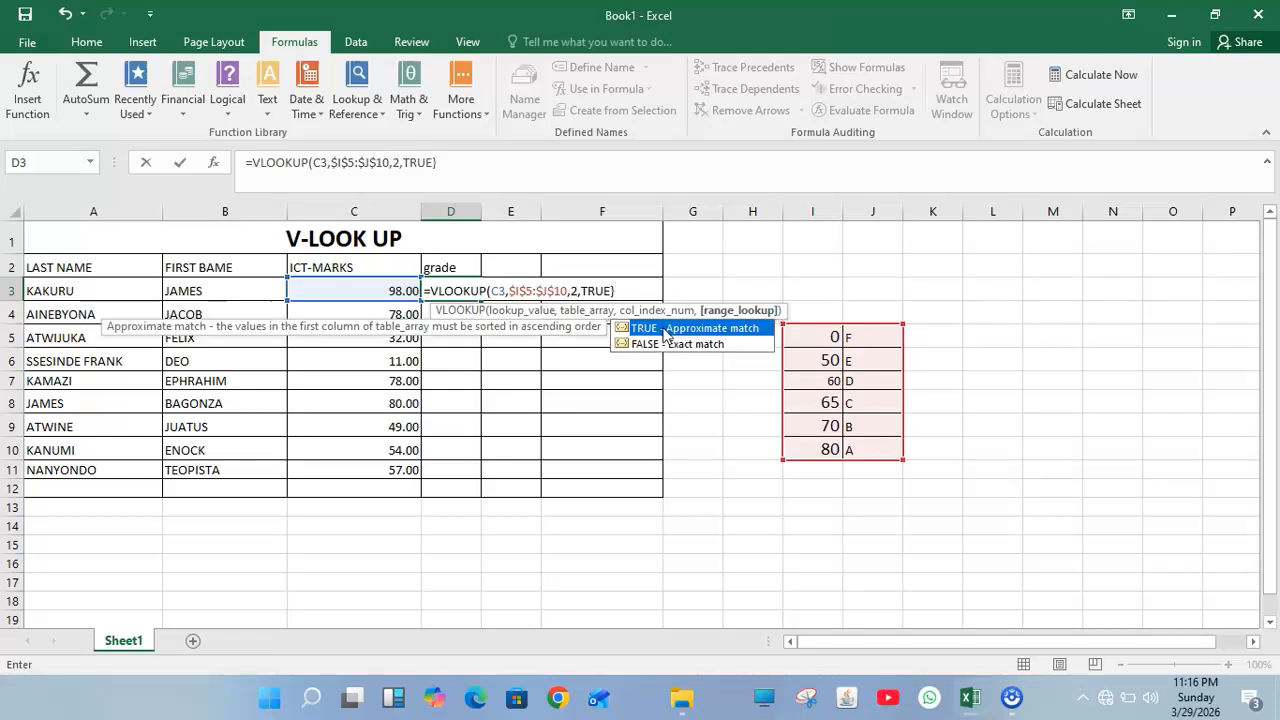
key("BackSpace")
type(")")
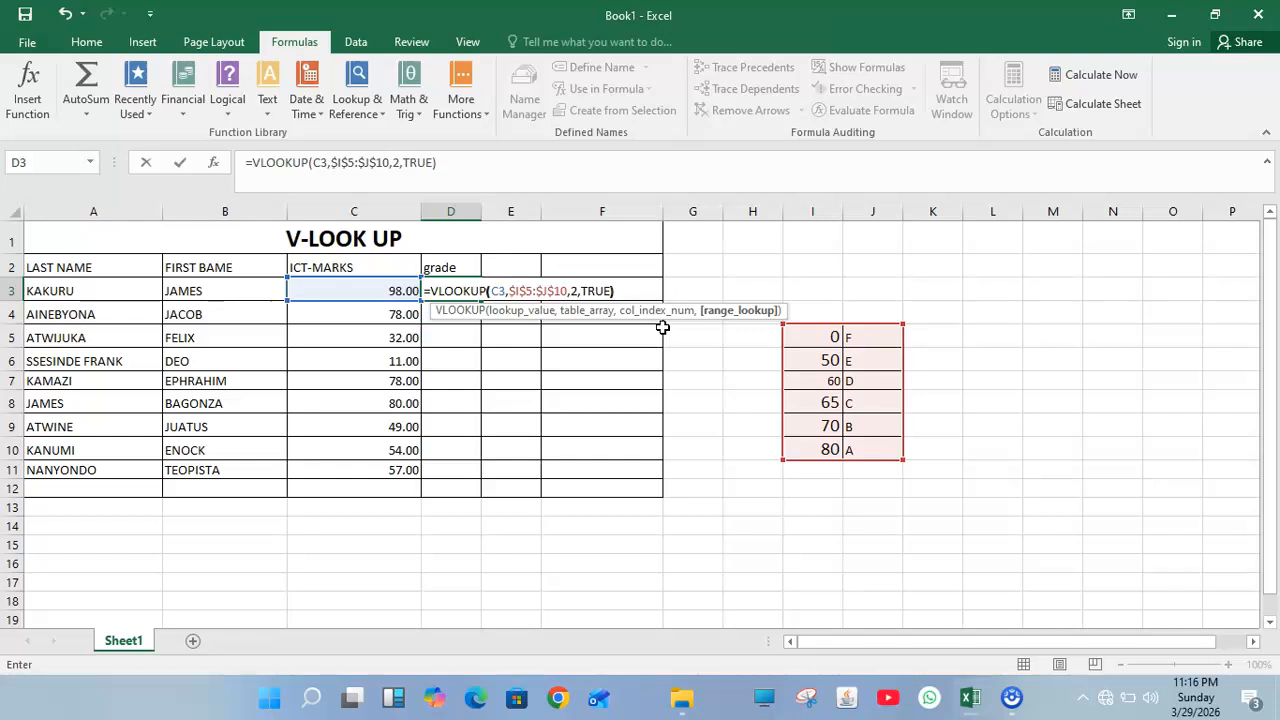
key("Return")
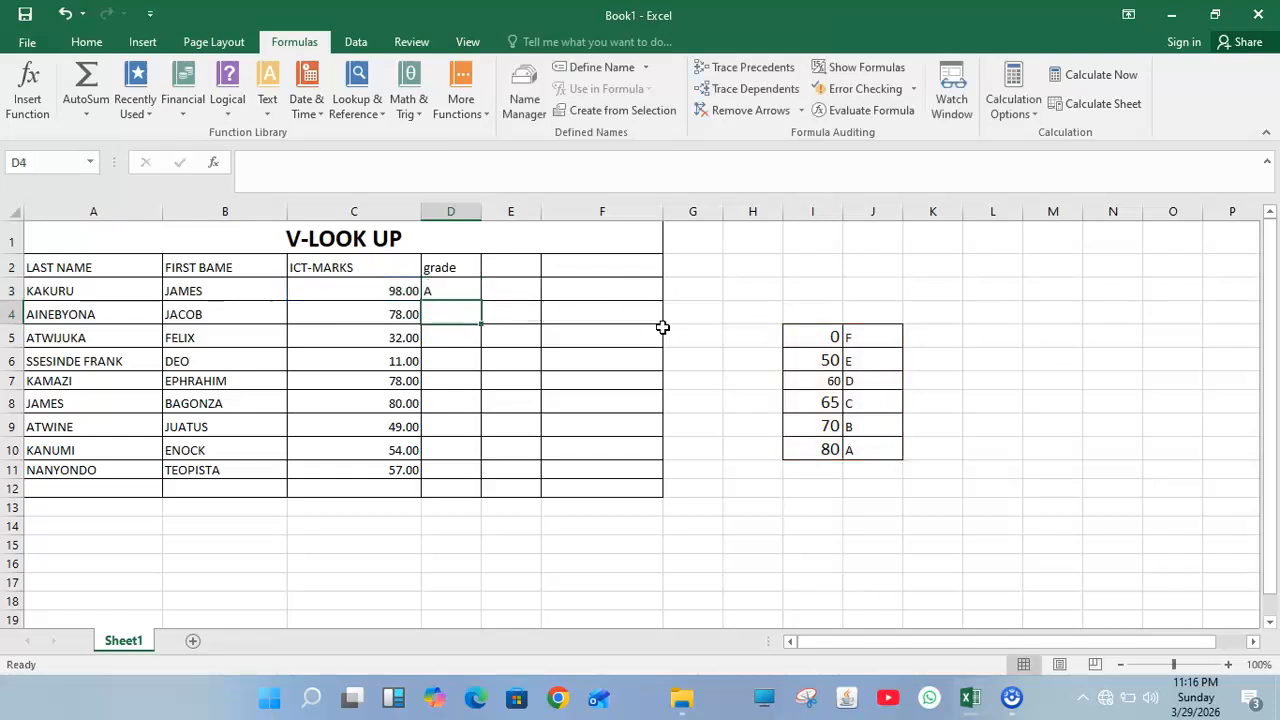
left_click(467, 288)
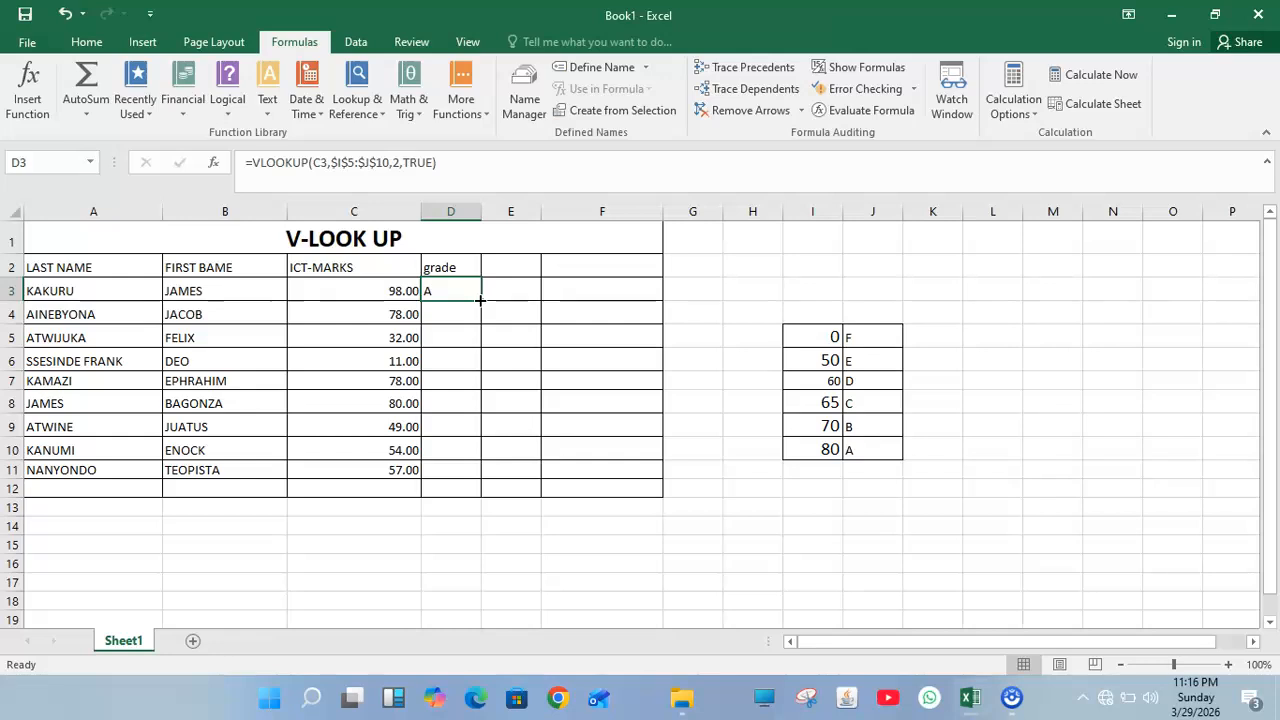
left_click_drag(480, 301, 479, 487)
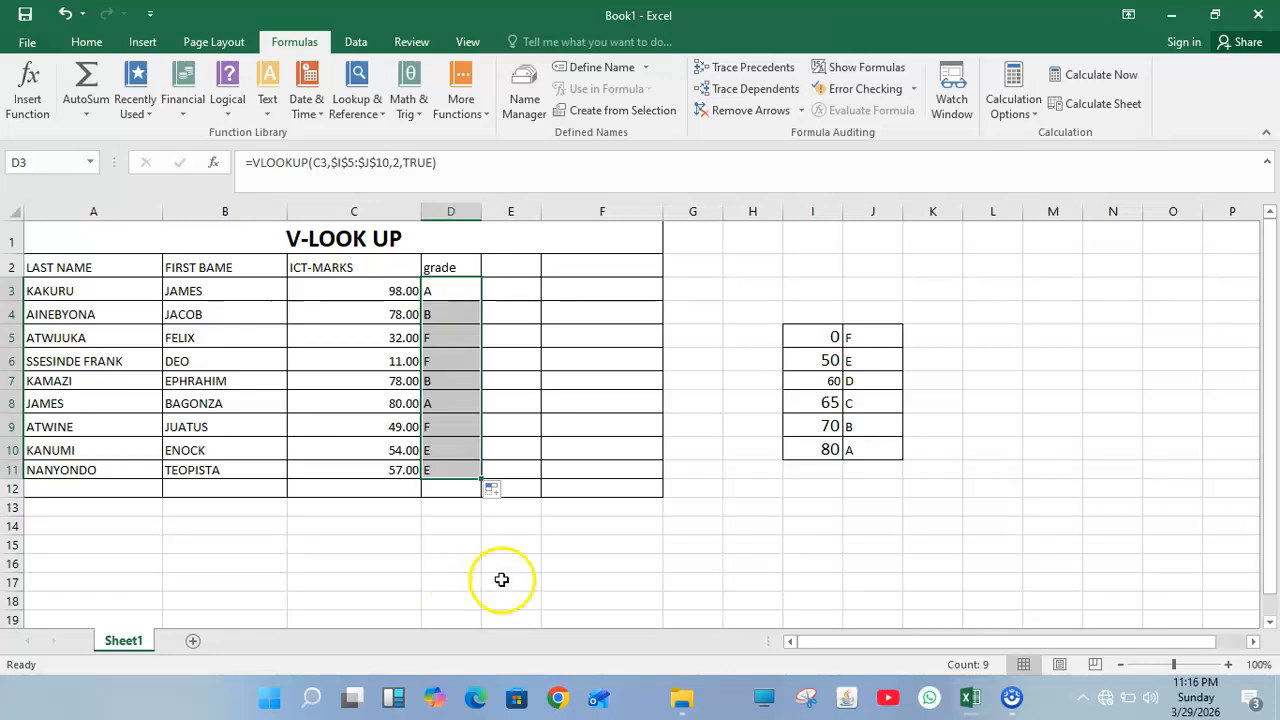
Step: Replace the grades in the scale with FAIR in J5 and FAIR TRIAL in J6
left_click(868, 335)
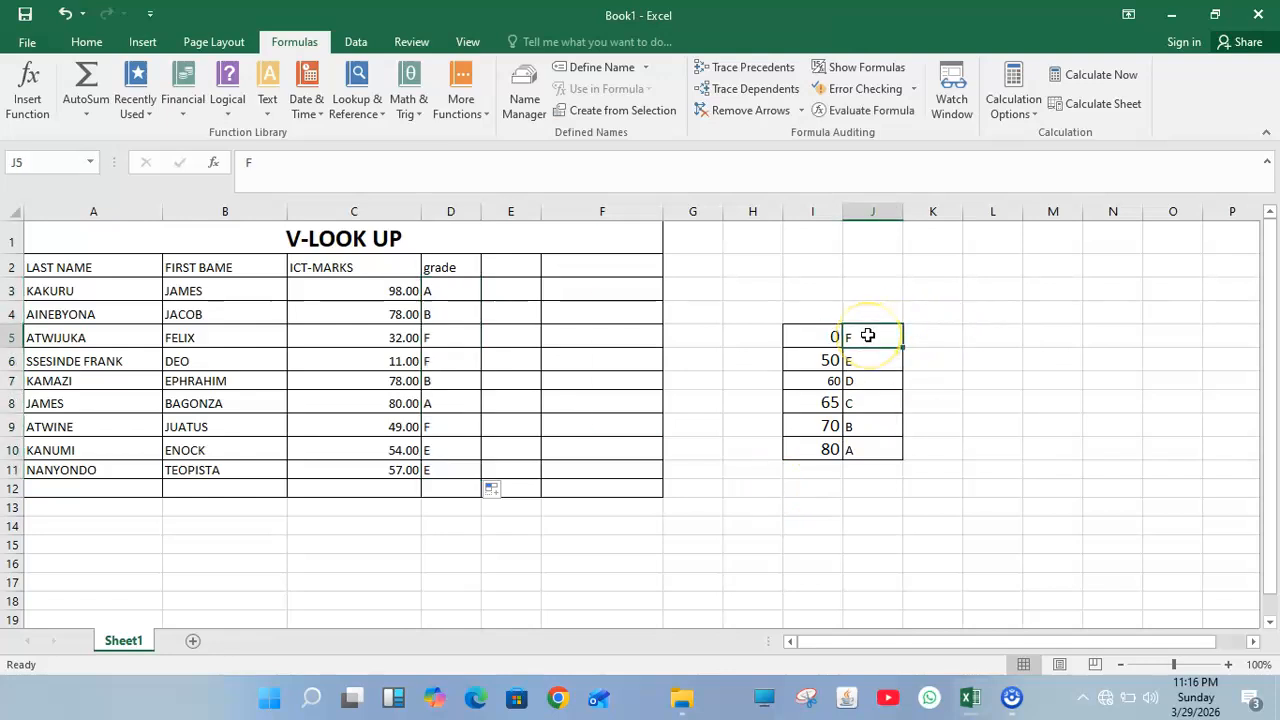
type("F")
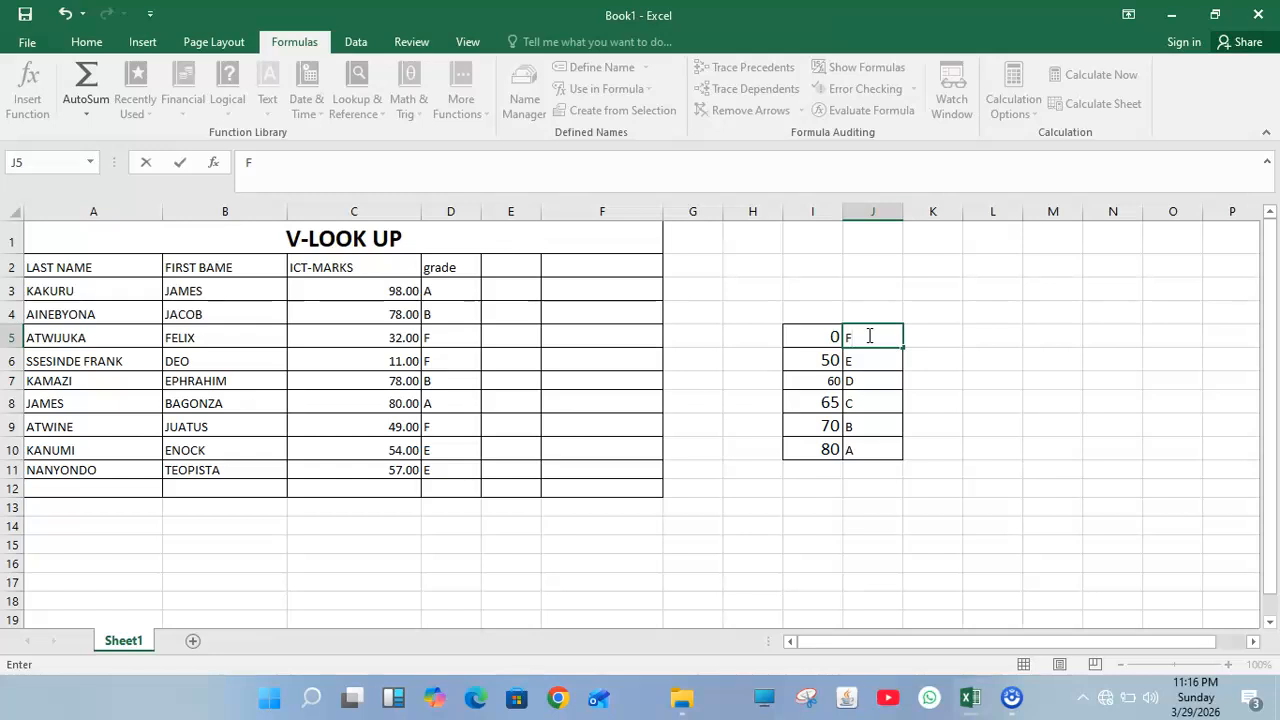
type("AIR")
left_click(871, 358)
key("BackSpace")
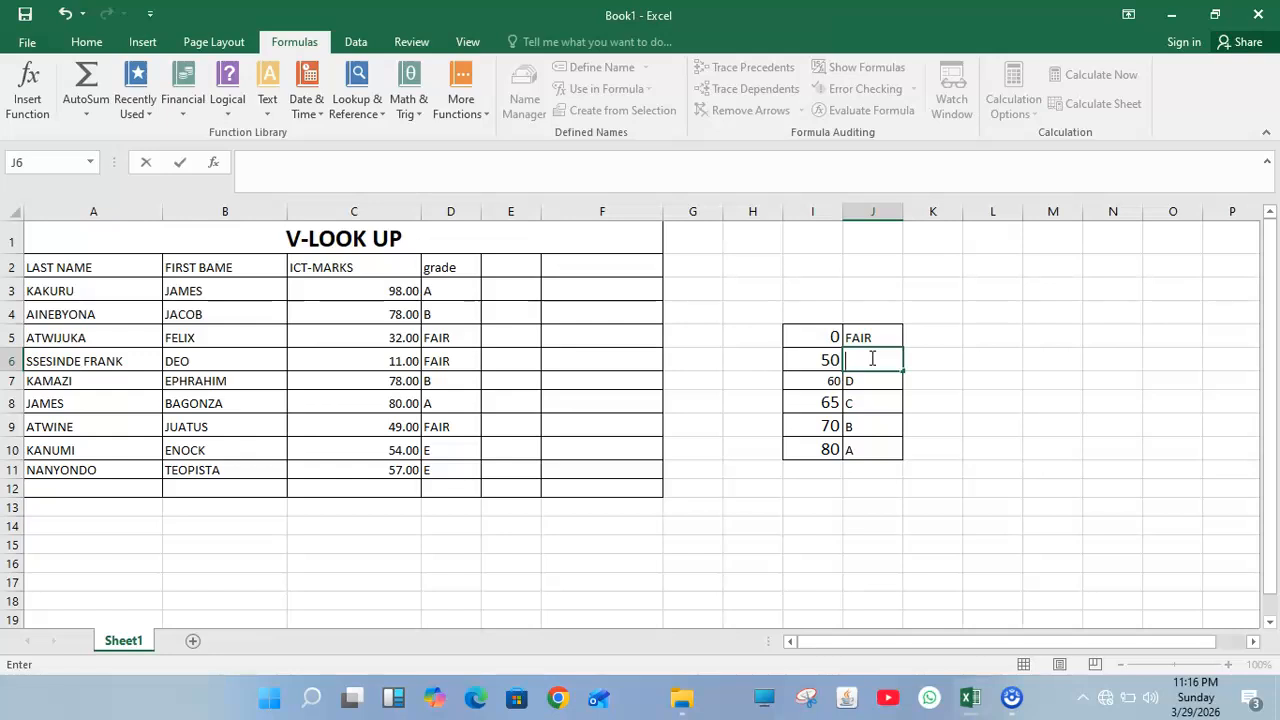
type("FAIR")
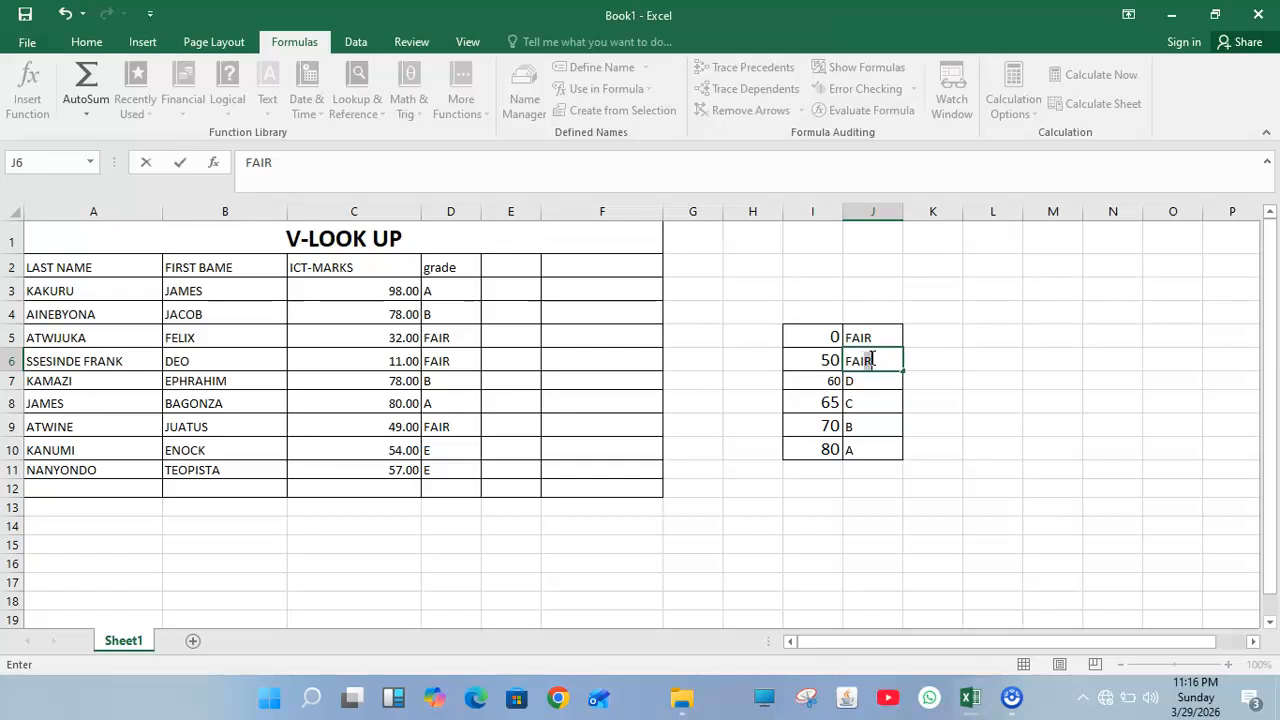
type(" TRIAL")
Step: Change the grade in J7 to IMPROVE and the grade in J8 to GOOD
left_click(889, 370)
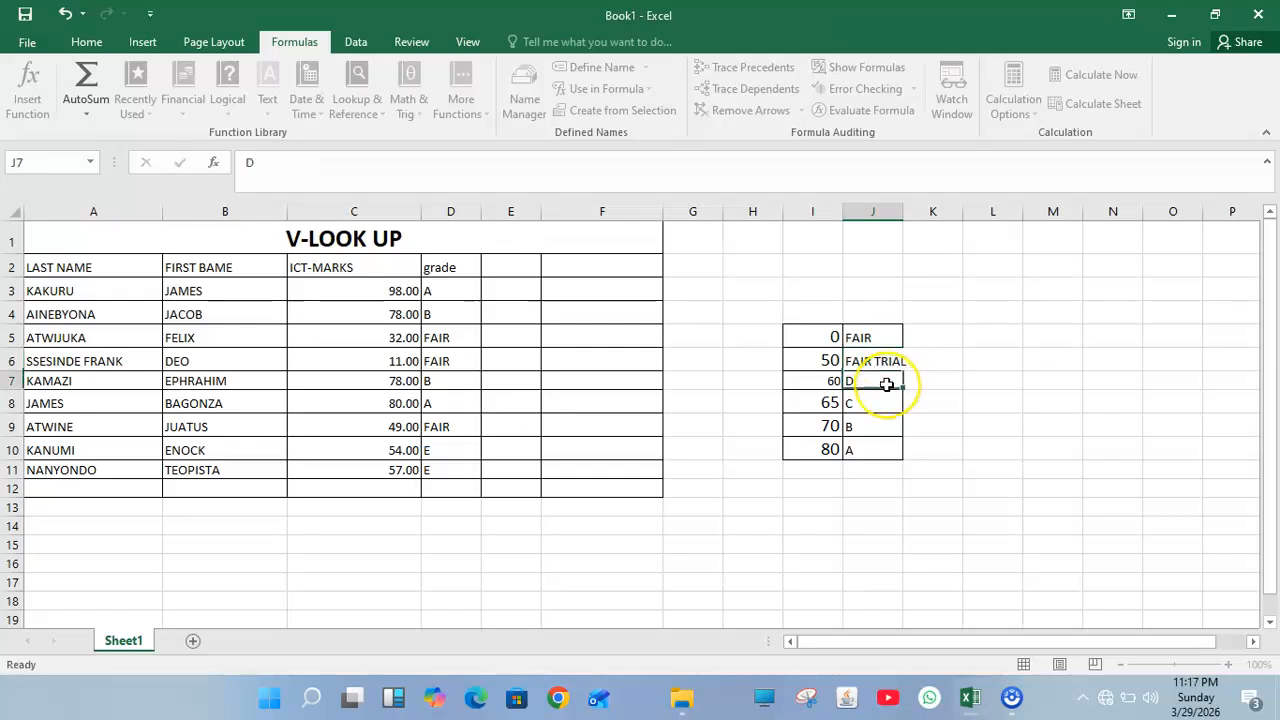
key("BackSpace")
type("IMPR")
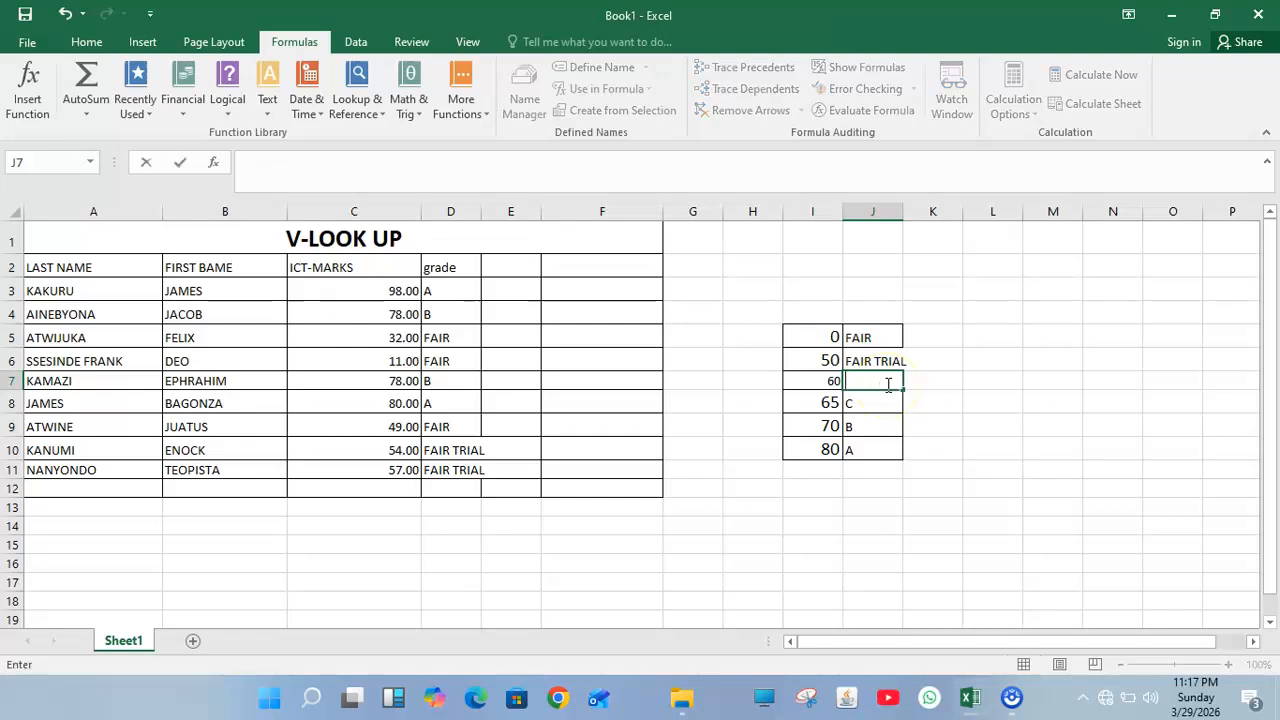
type("OVE")
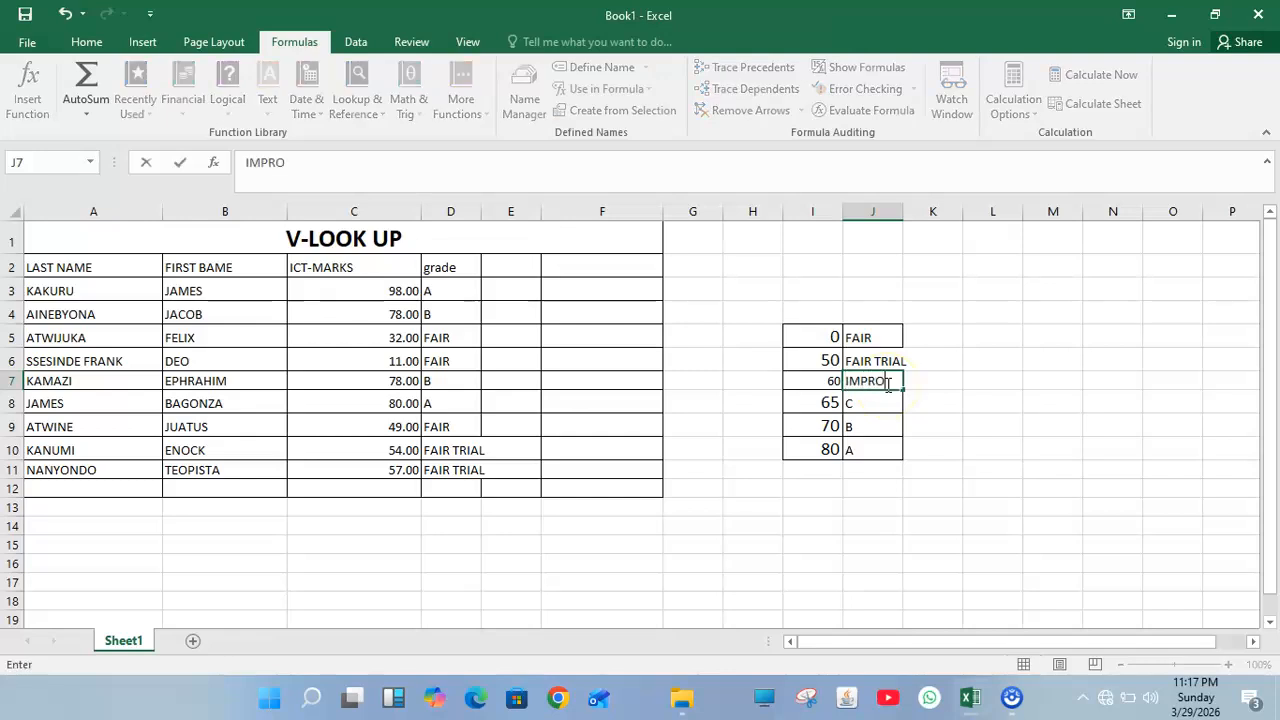
left_click(879, 416)
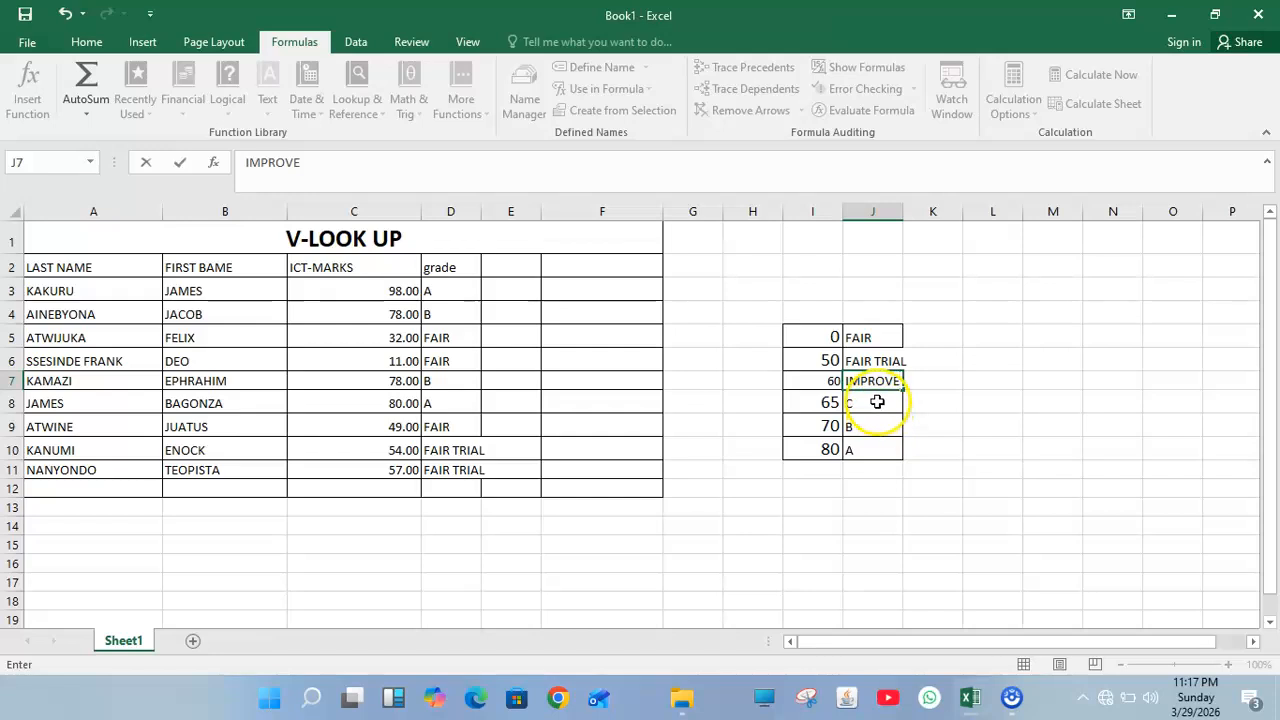
left_click(878, 403)
key("BackSpace")
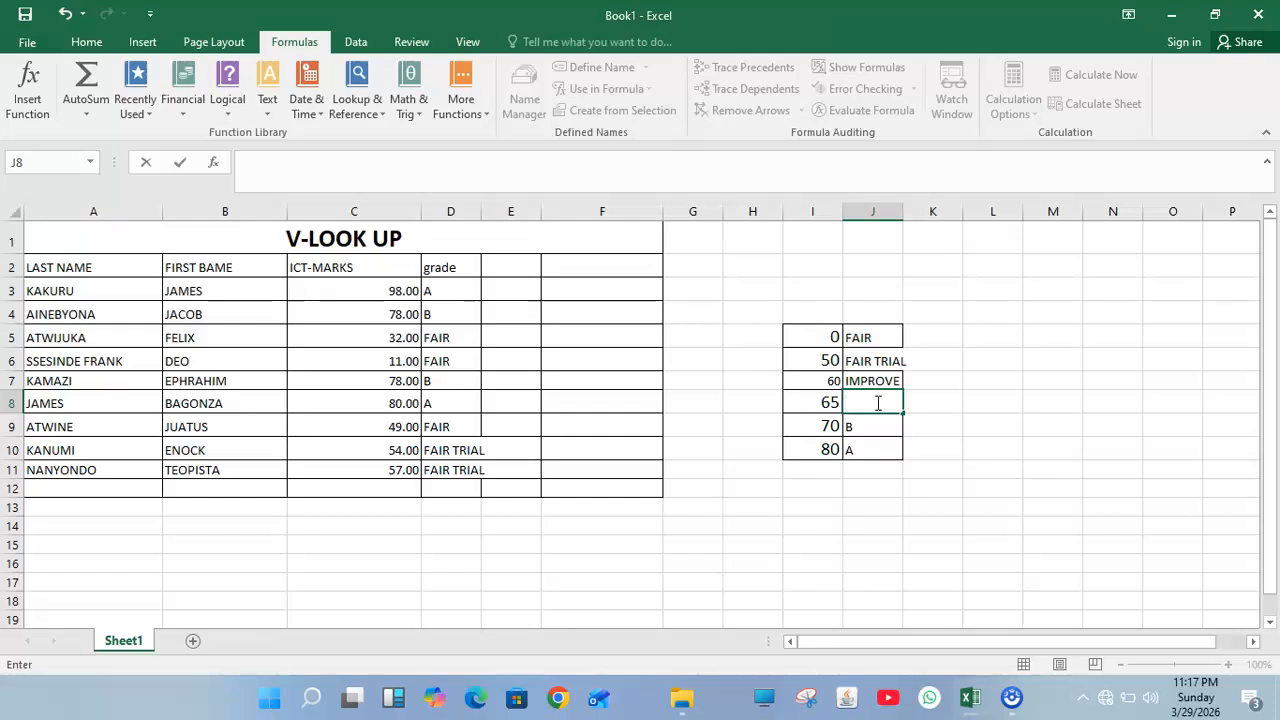
type("G")
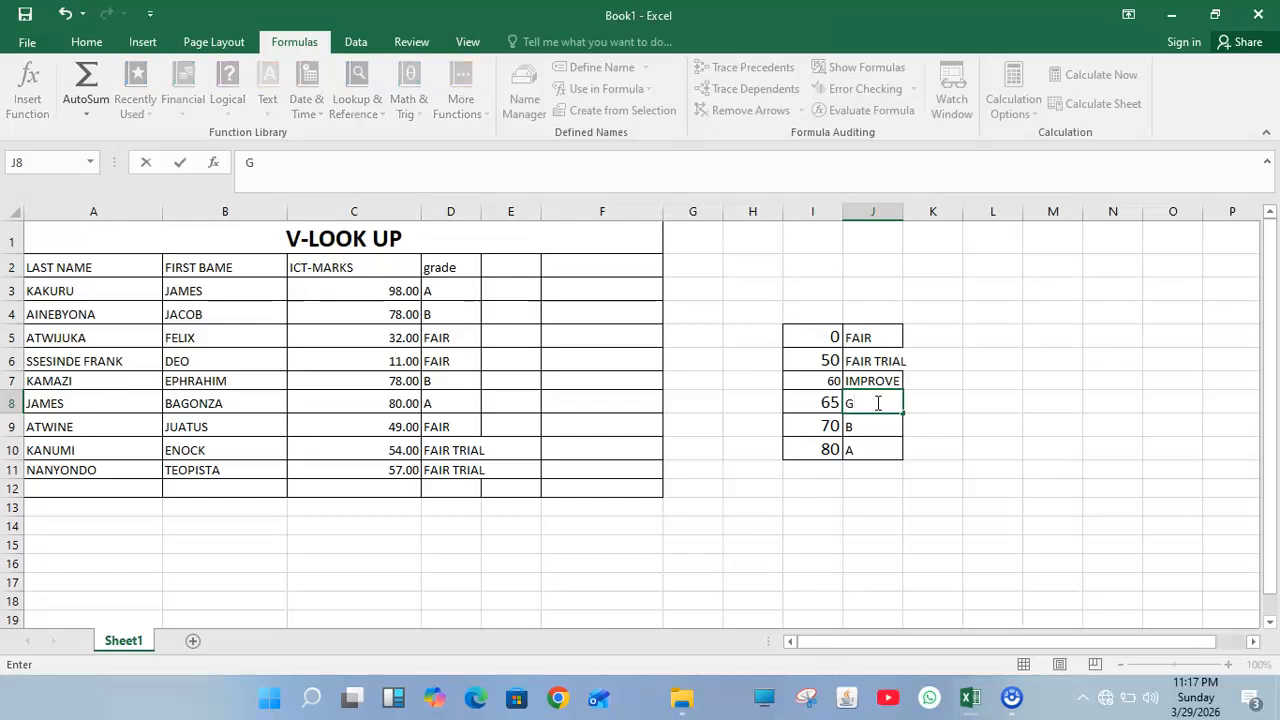
type("OOD")
Step: Replace the last two grades of the scale with VERY GOOD in J9 and EXCELLENT in J10
left_click(870, 425)
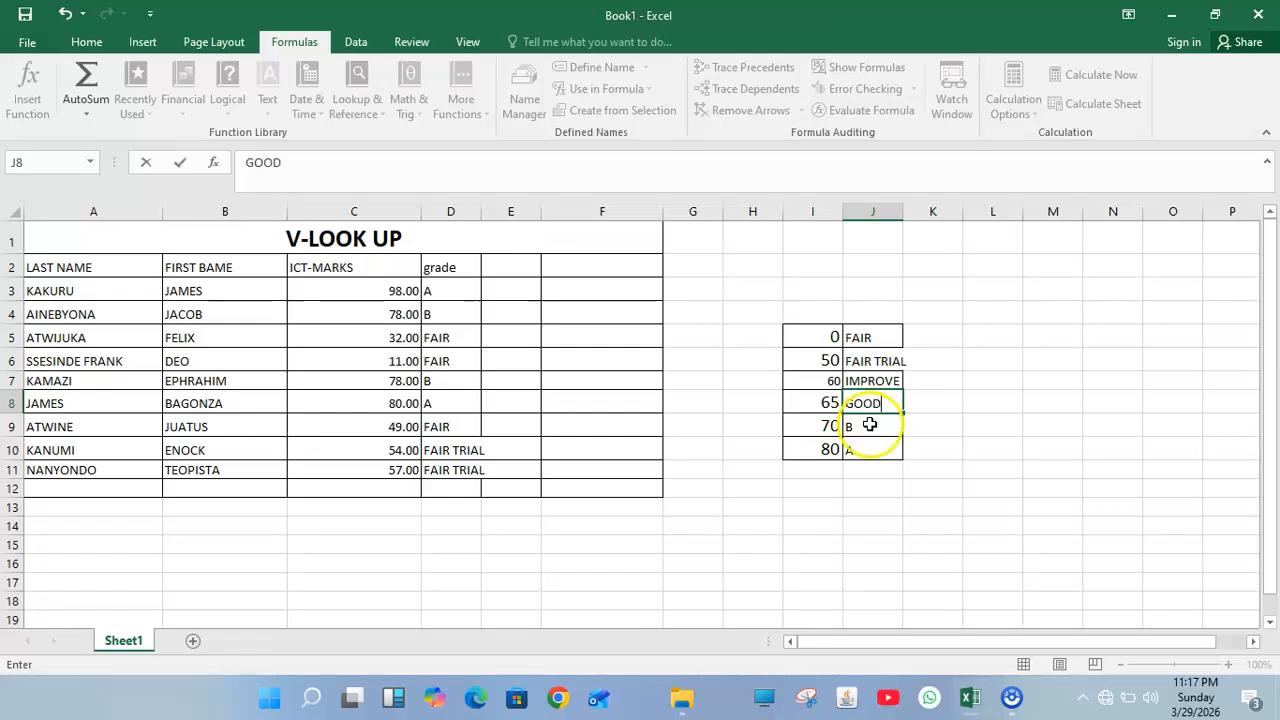
key("BackSpace")
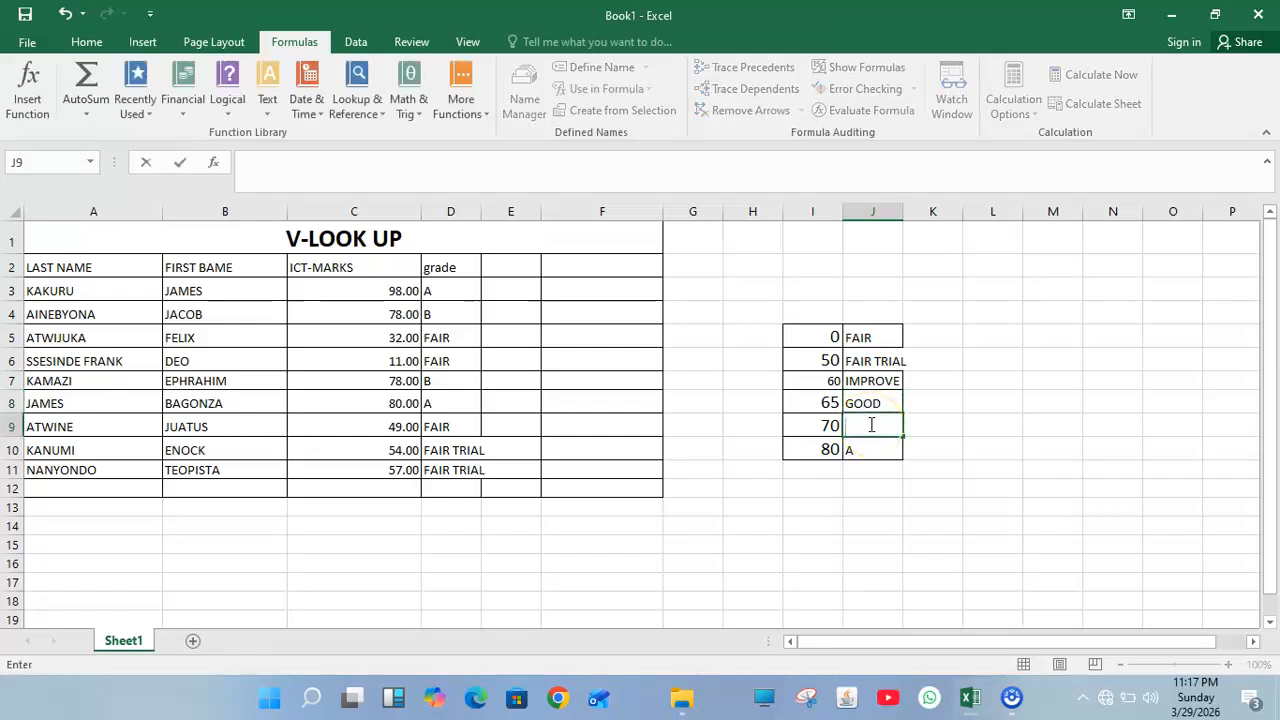
type("VERY")
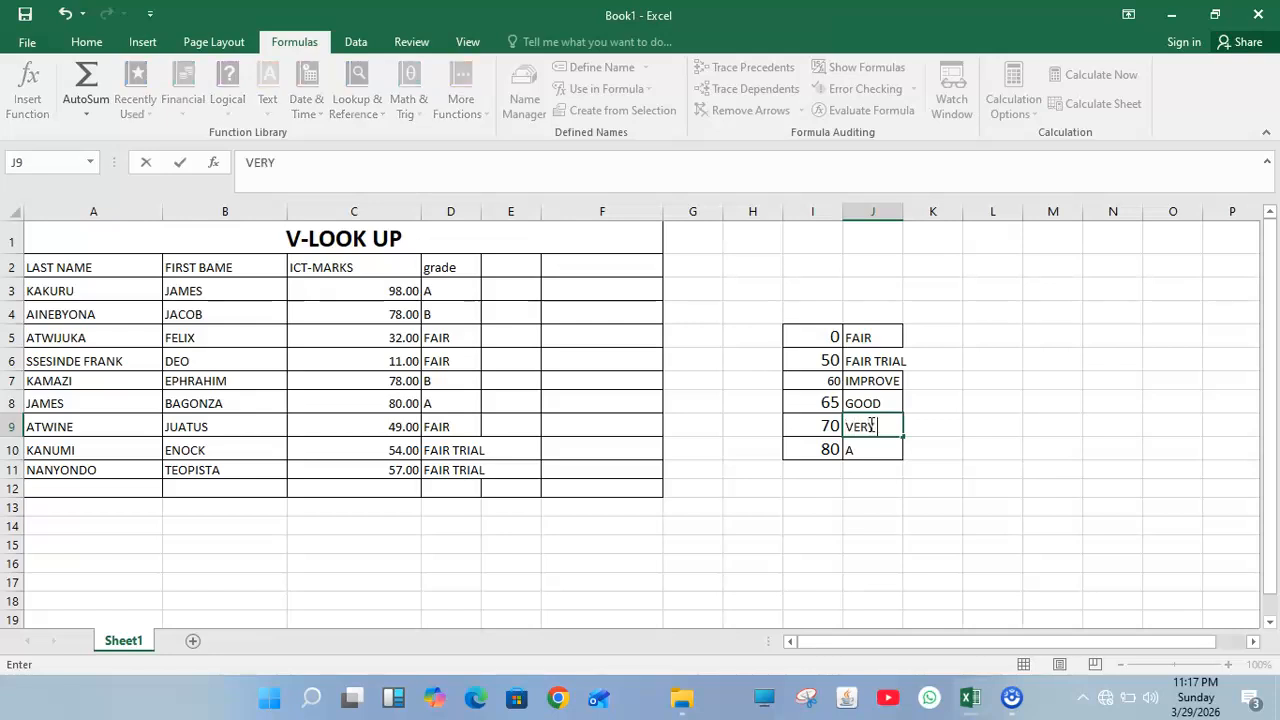
type(" GOOD")
left_click(871, 451)
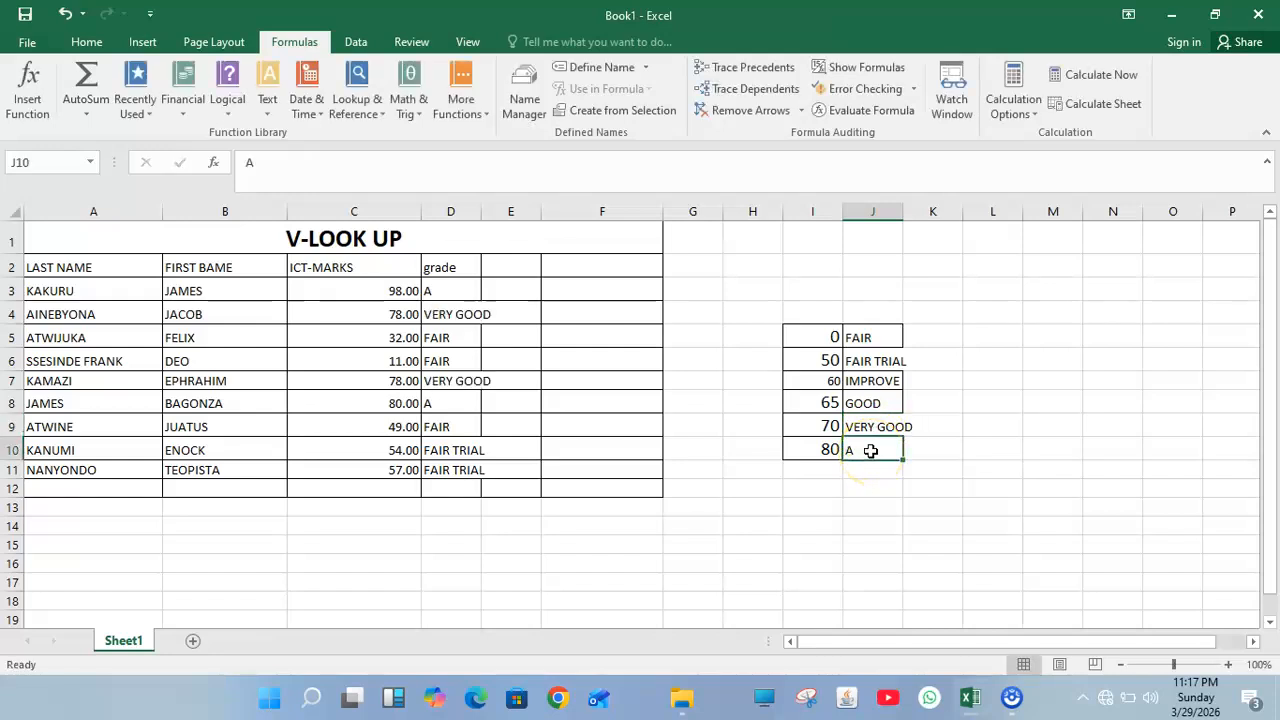
key("BackSpace")
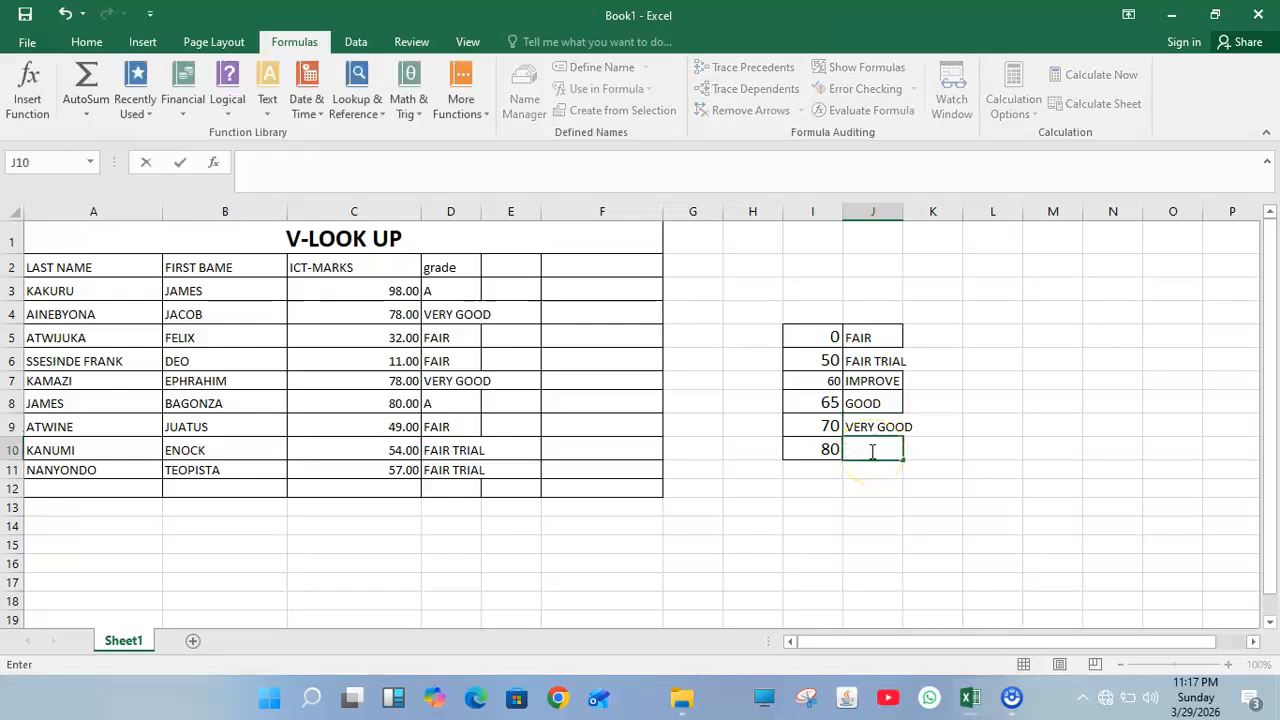
type("EXCELLENT")
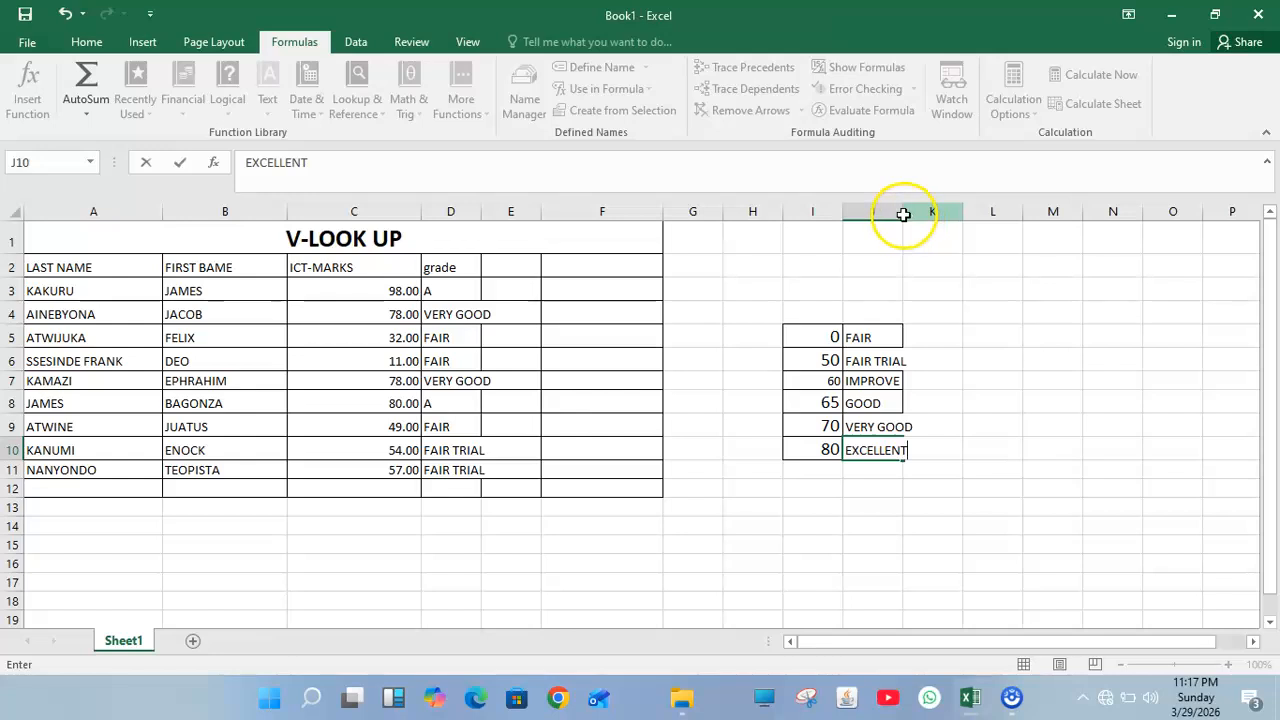
Step: Widen columns J and D so the longer grade remarks fit inside their cells
left_click(905, 214)
left_click_drag(903, 214, 928, 235)
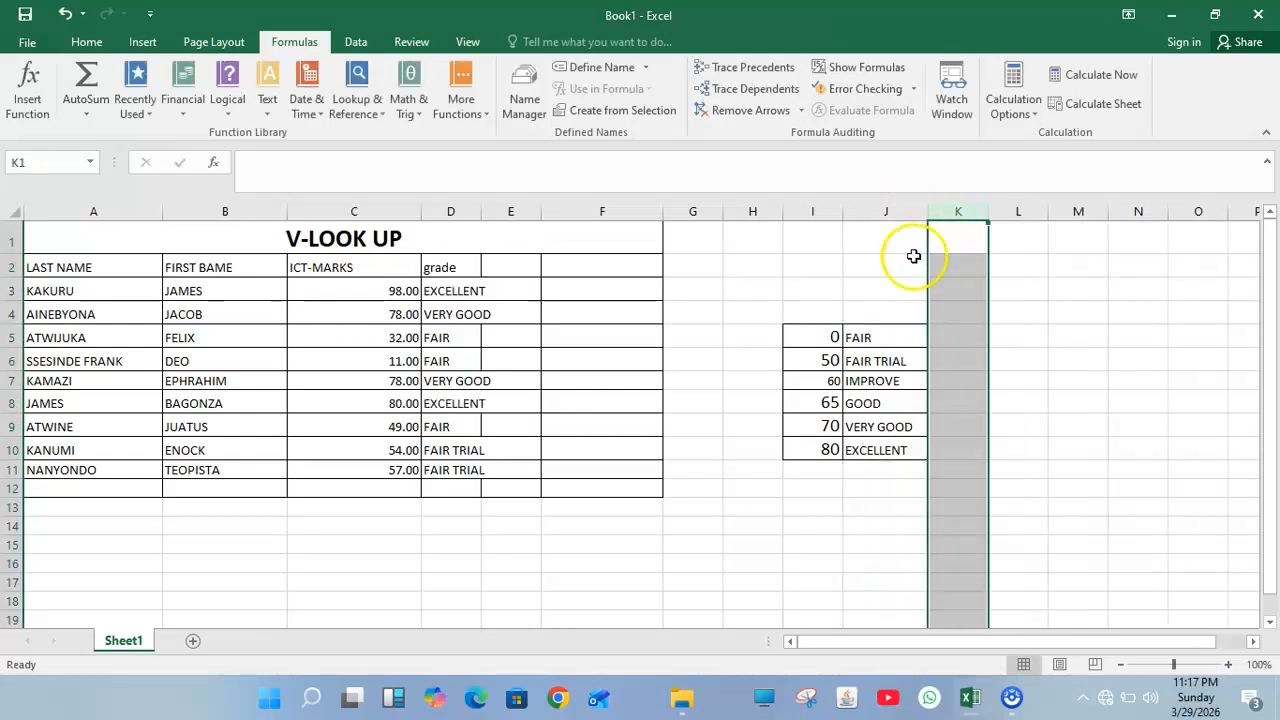
left_click(900, 381)
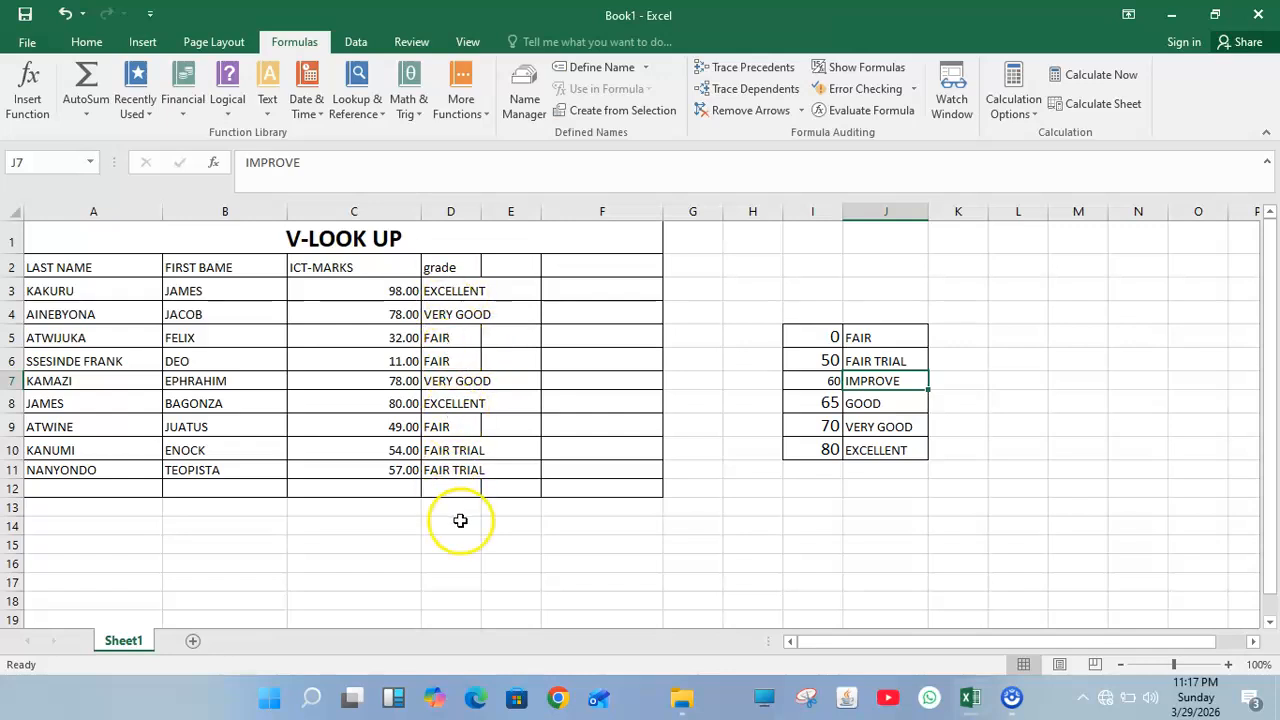
left_click_drag(482, 213, 510, 225)
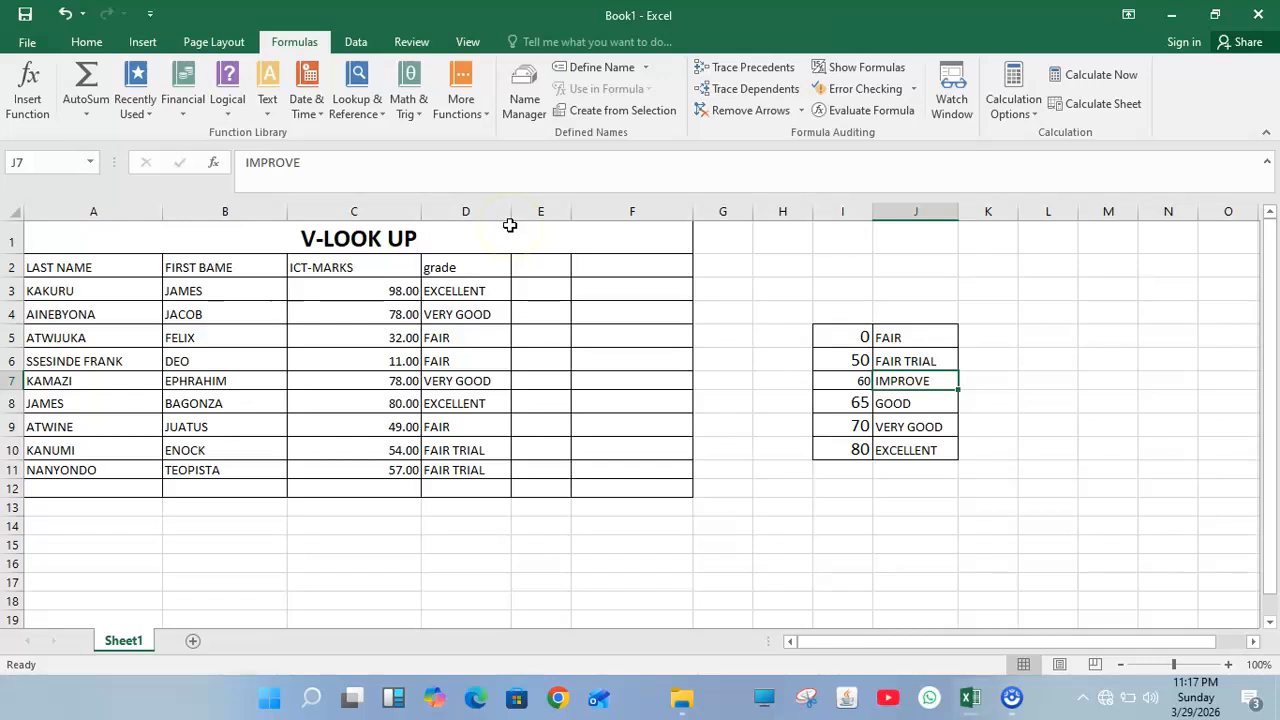